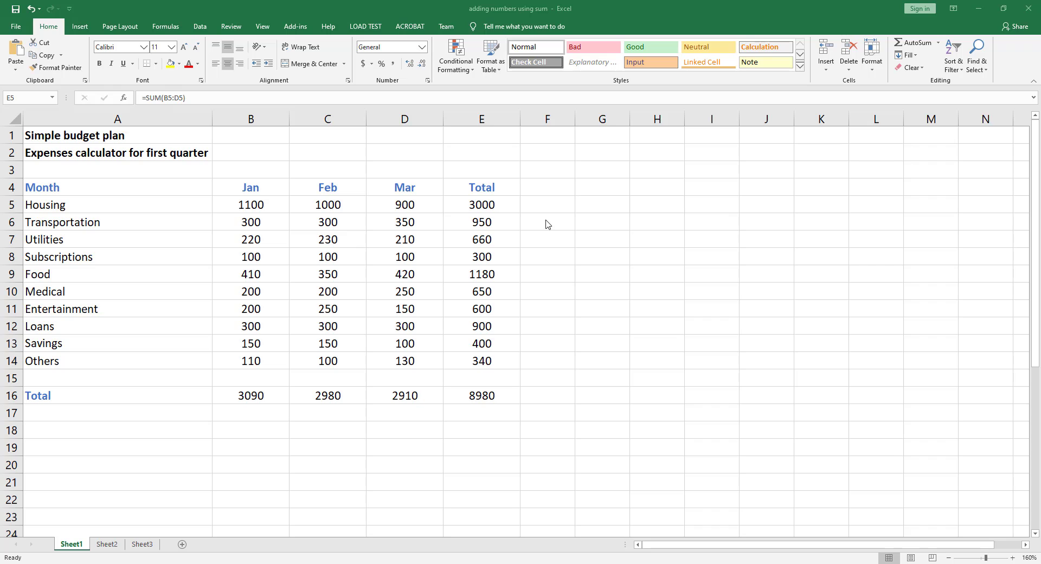
# - Clear the existing totals from the Total column (E5:E16) and the Total row (B16:E16)
pyautogui.click(509, 223)
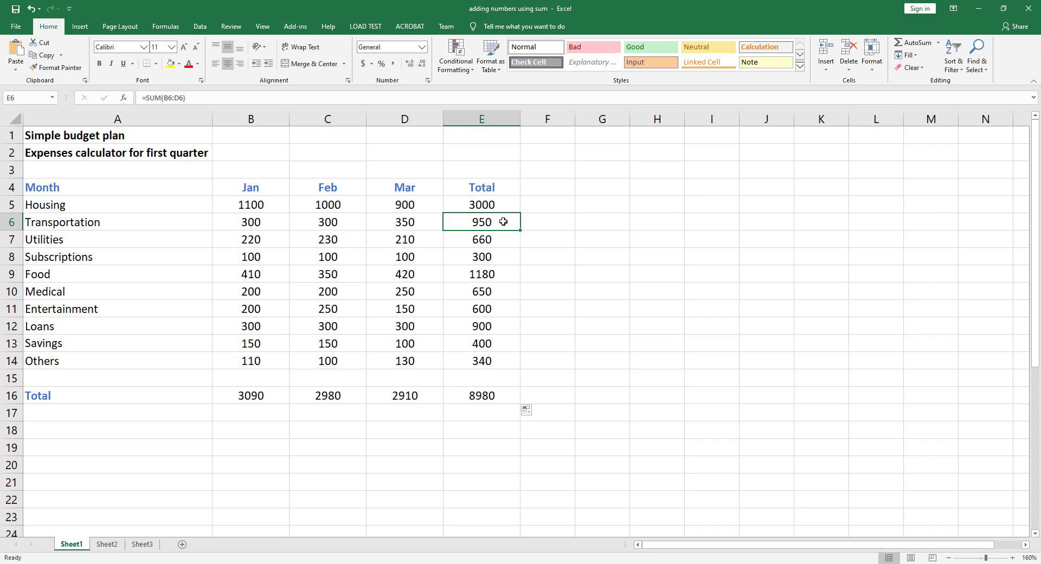
pyautogui.moveTo(498, 206); pyautogui.dragTo(490, 407)
pyautogui.press('Delete')
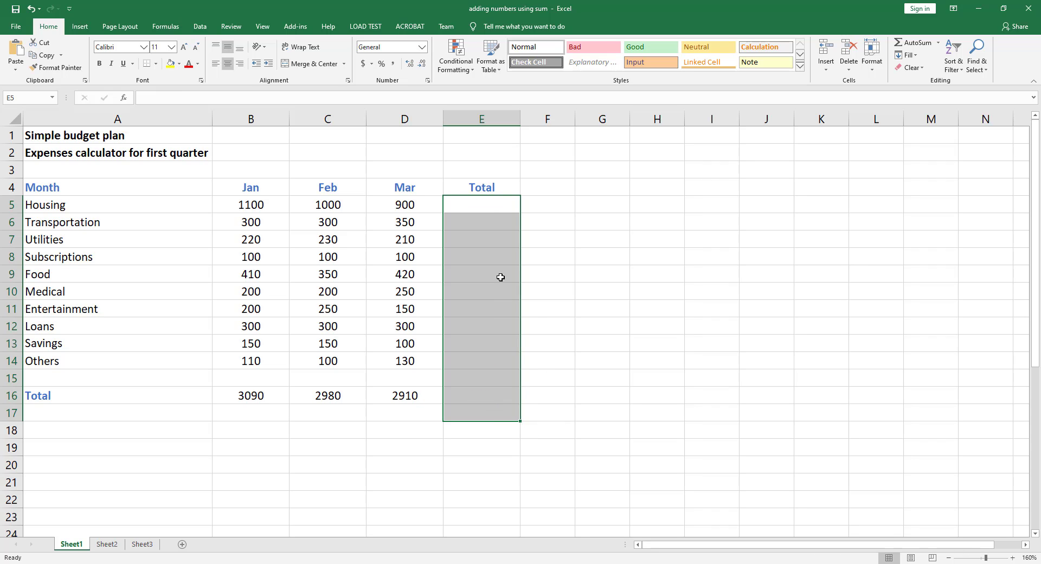
pyautogui.click(231, 396)
pyautogui.moveTo(230, 396); pyautogui.dragTo(466, 396)
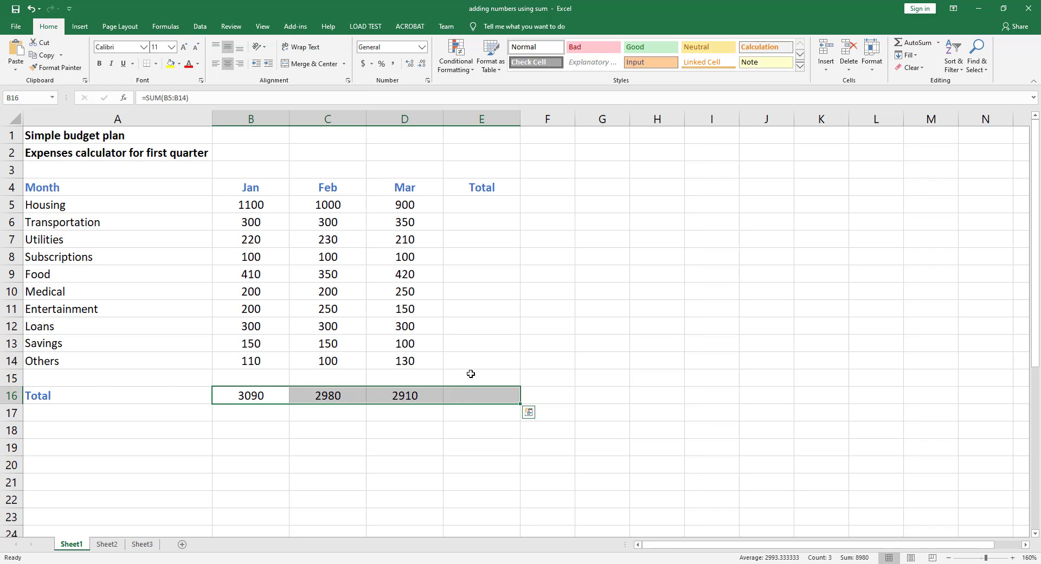
pyautogui.press('Delete')
pyautogui.click(505, 305)
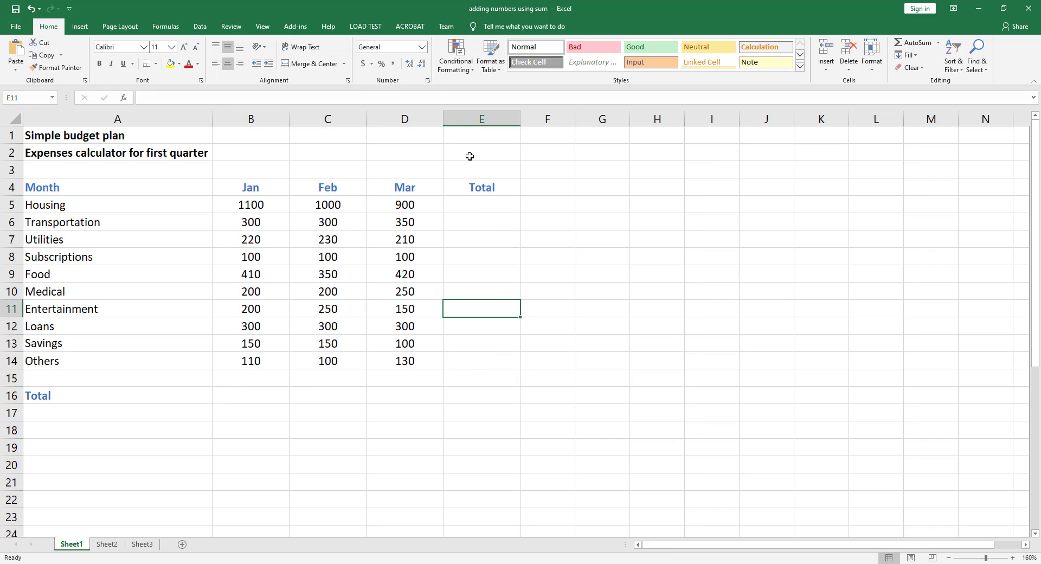
# - Enter a SUM formula in E5 that adds the Housing expenses in B5:D5
pyautogui.click(469, 208)
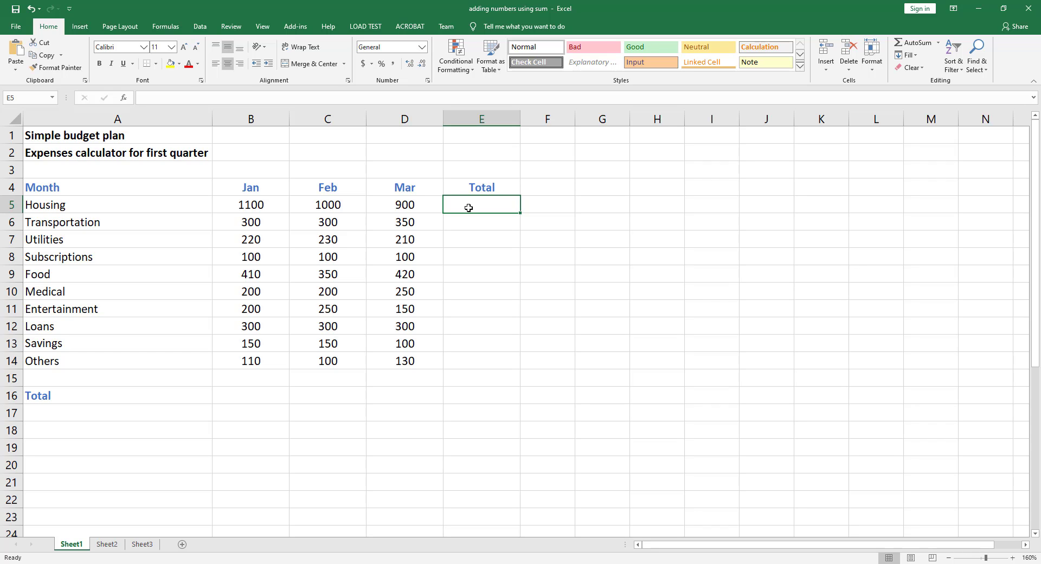
pyautogui.write('=')
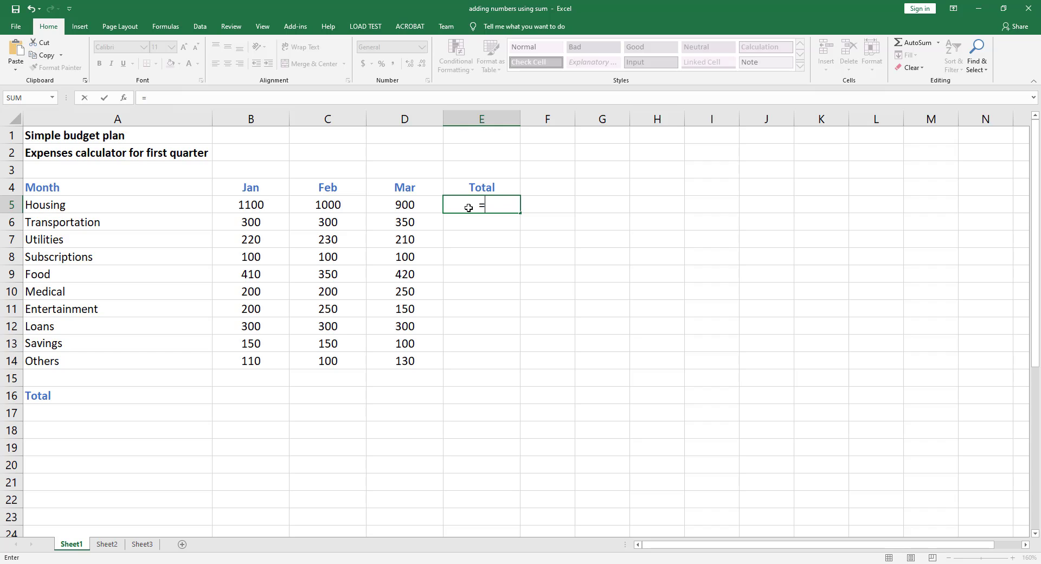
pyautogui.write('sum')
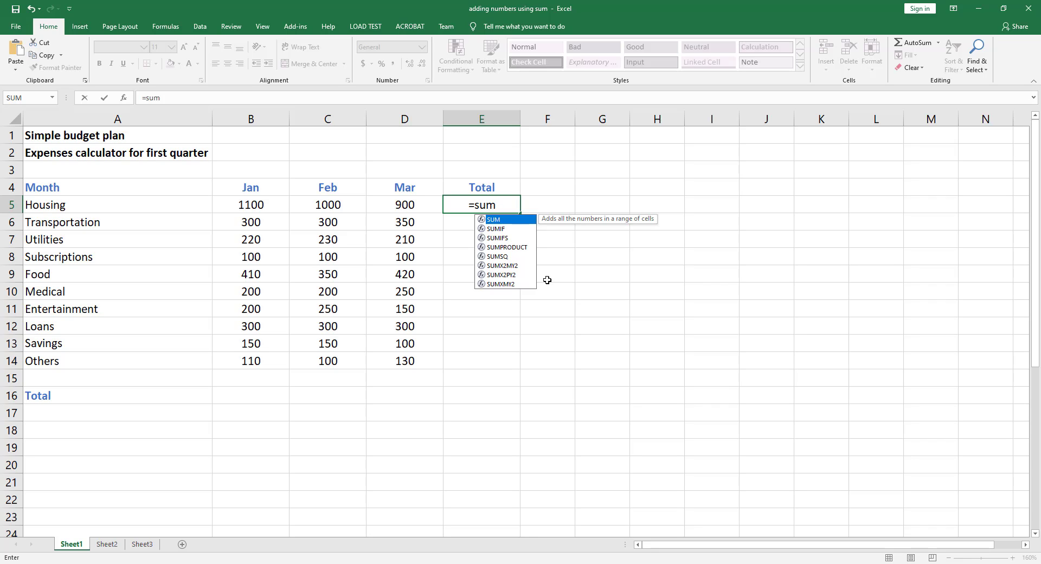
pyautogui.write('(')
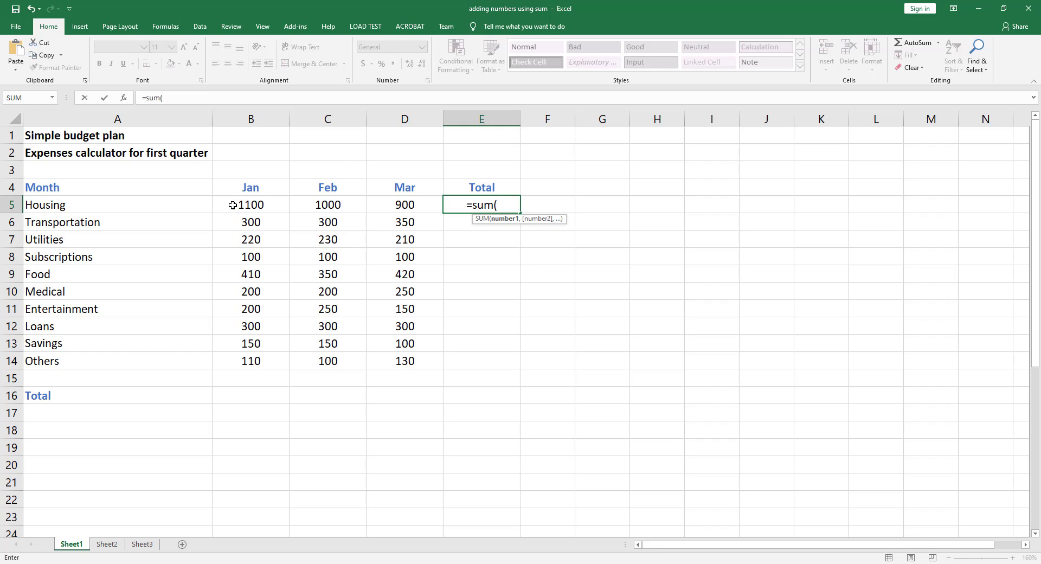
pyautogui.moveTo(233, 205); pyautogui.dragTo(408, 204)
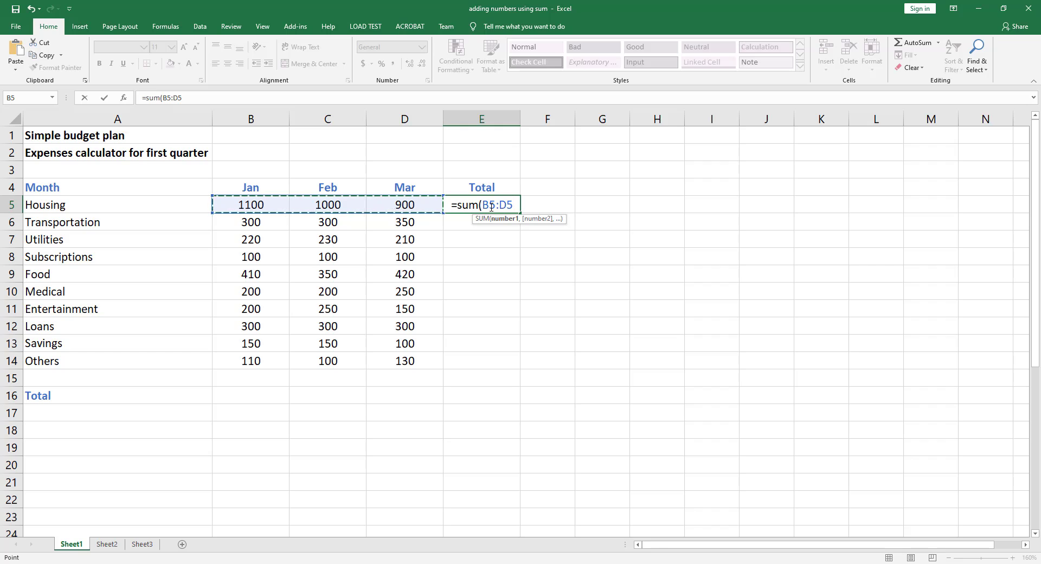
pyautogui.press('Return')
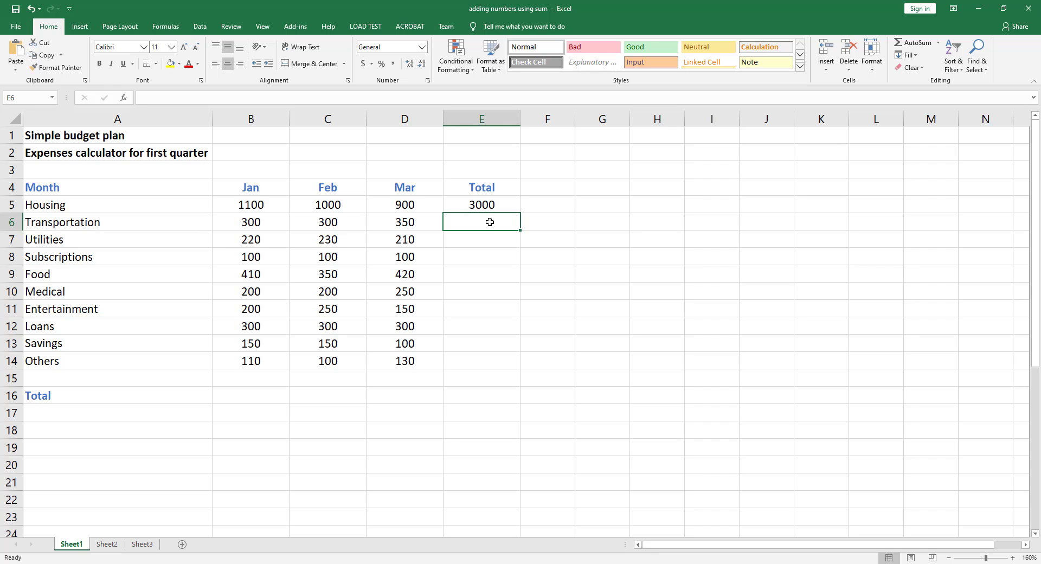
# - Enter a SUM formula for B6:D6 in E6 and fill it down the Total column through E14
pyautogui.write('=')
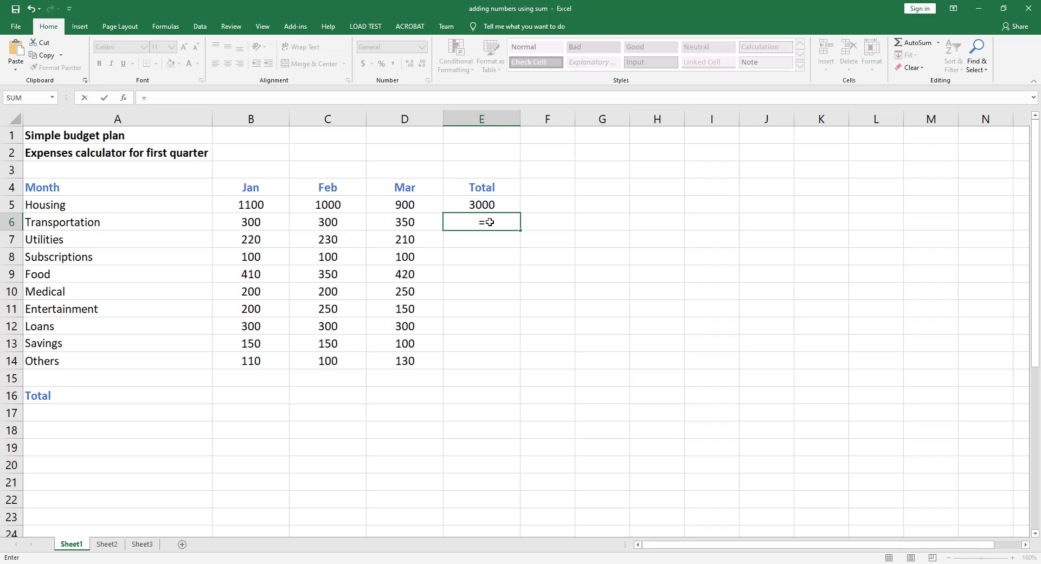
pyautogui.write('sum')
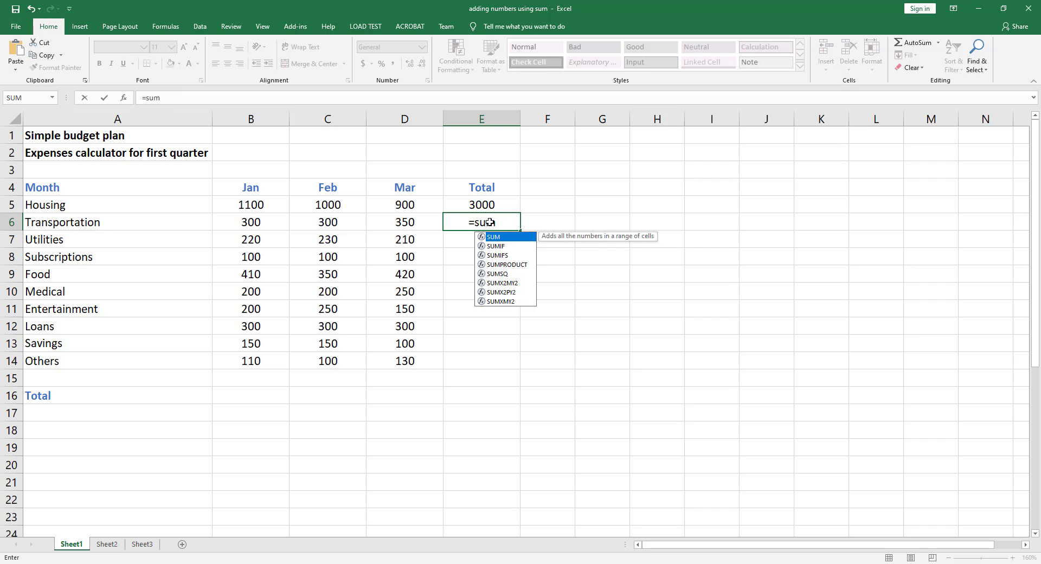
pyautogui.write('(')
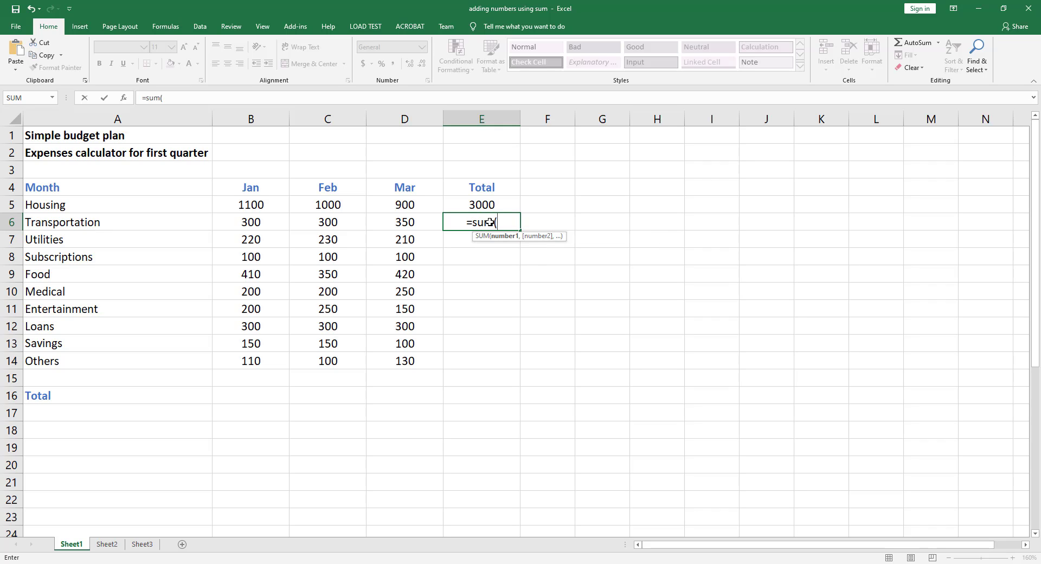
pyautogui.moveTo(245, 220); pyautogui.dragTo(392, 224)
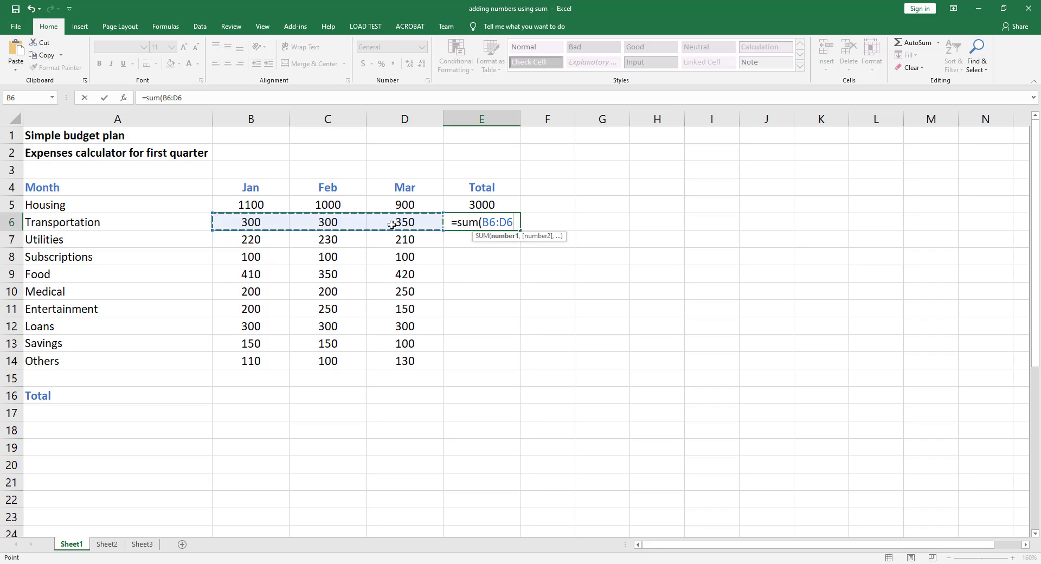
pyautogui.hotkey('ctrl', 'Return')
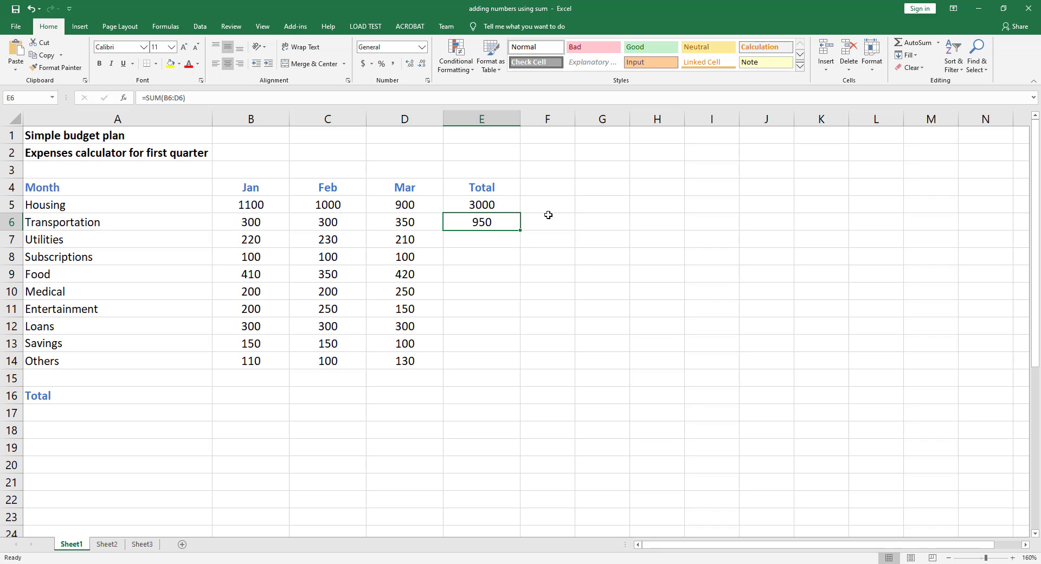
pyautogui.doubleClick(519, 230)
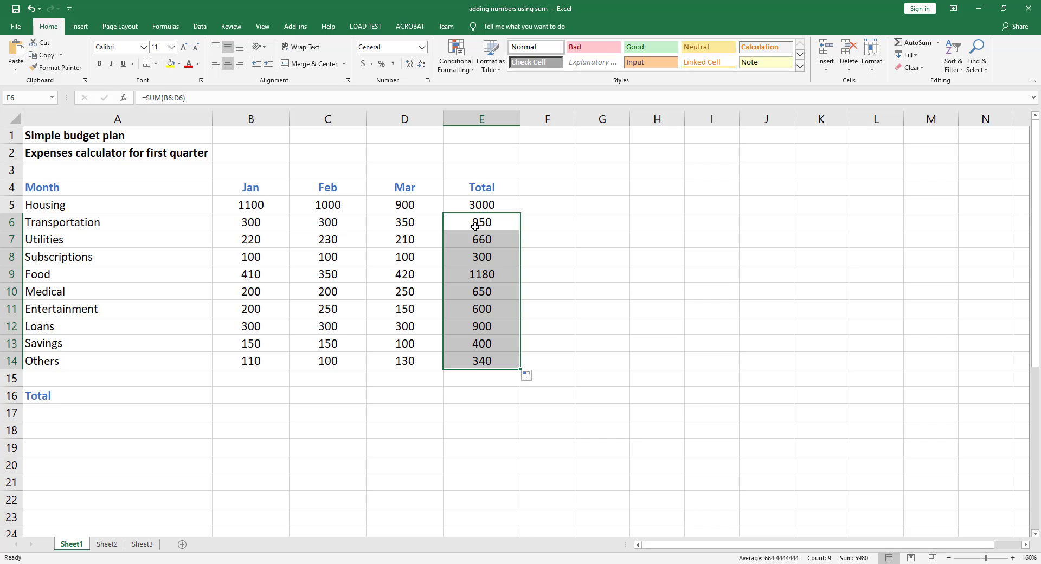
pyautogui.click(543, 271)
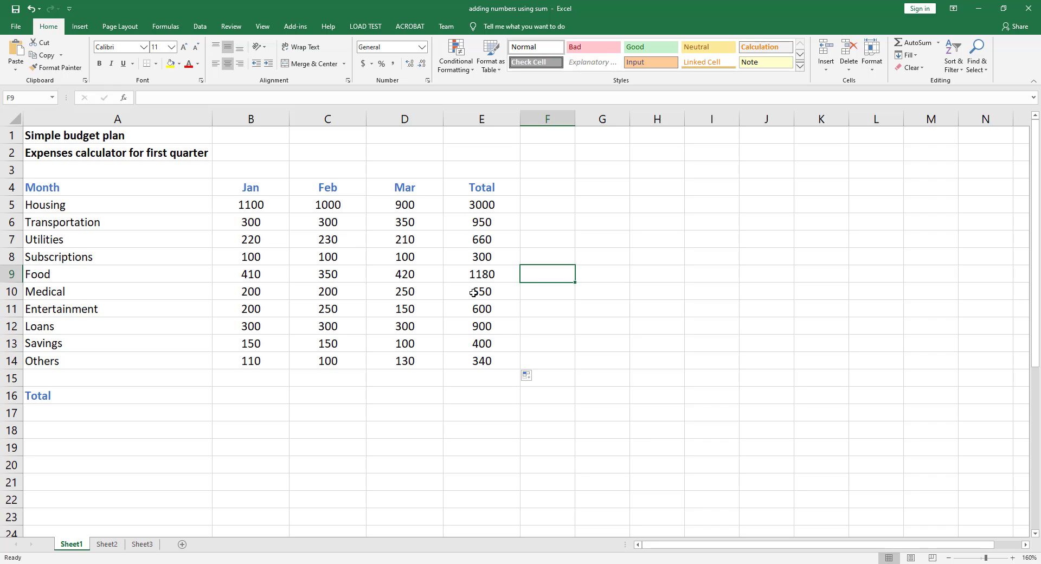
# - Show the sheet's formulas, examine the cell ranges used in the Total column for rows 7 to 10, and switch back to values
pyautogui.hotkey('ctrl', '`')
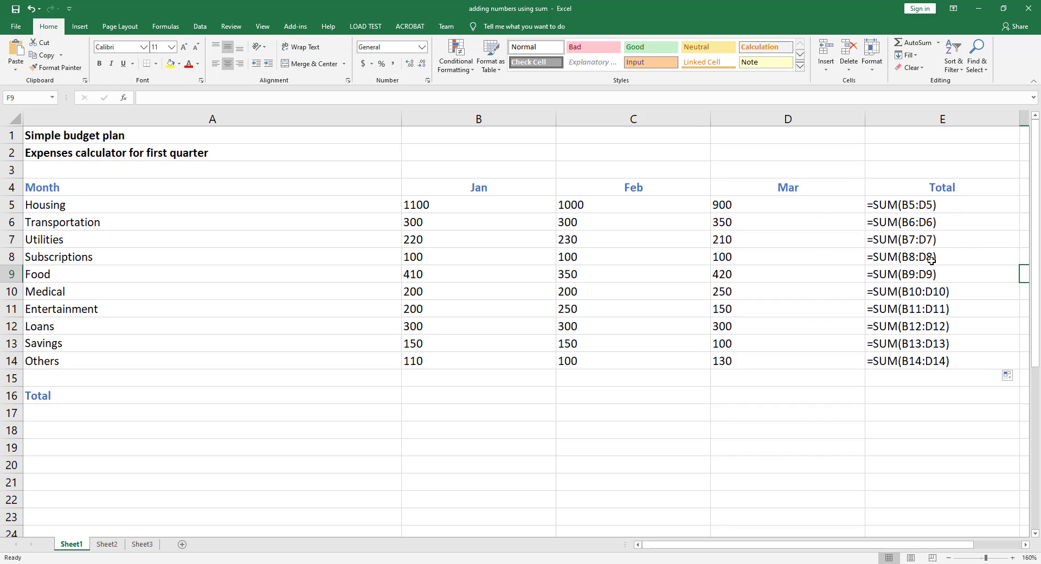
pyautogui.click(976, 257)
pyautogui.click(977, 238)
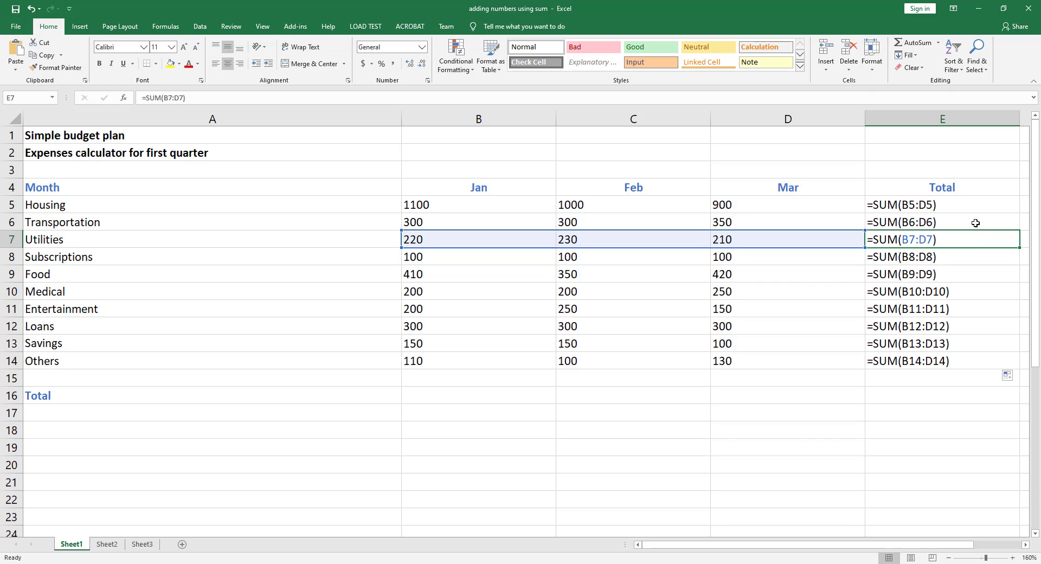
pyautogui.click(973, 263)
pyautogui.click(976, 280)
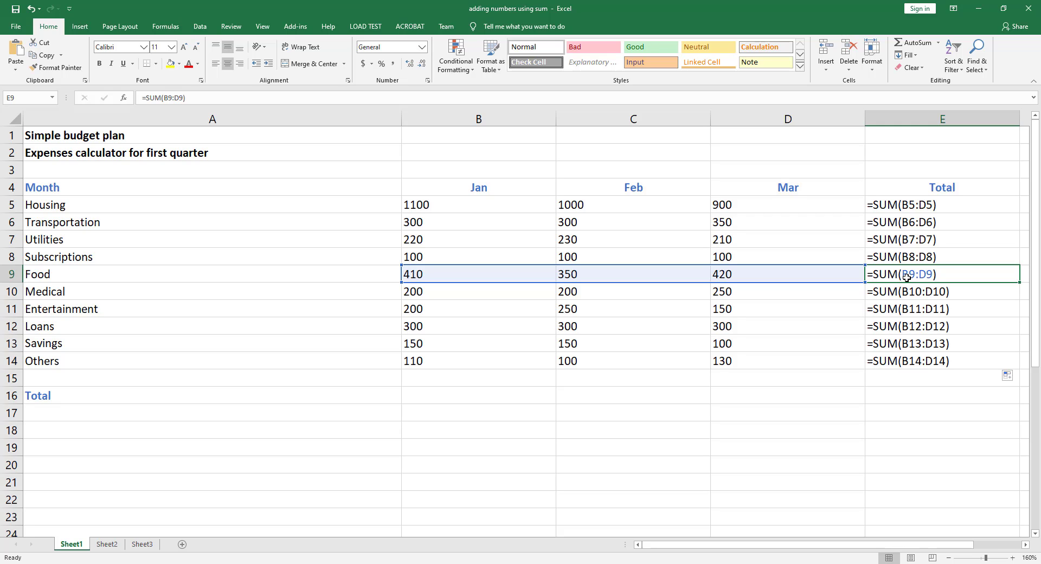
pyautogui.click(964, 295)
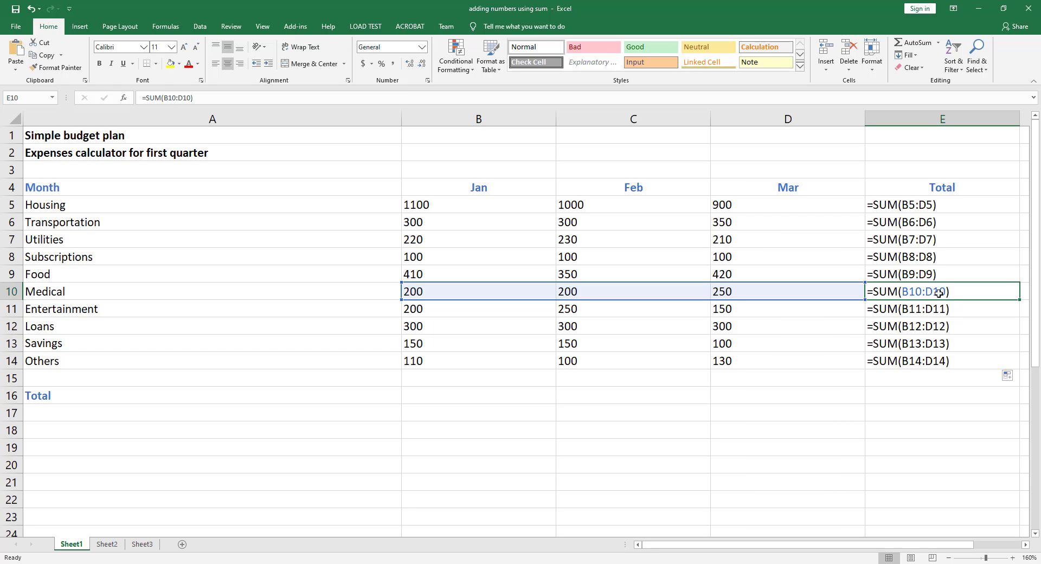
pyautogui.hotkey('ctrl', '`')
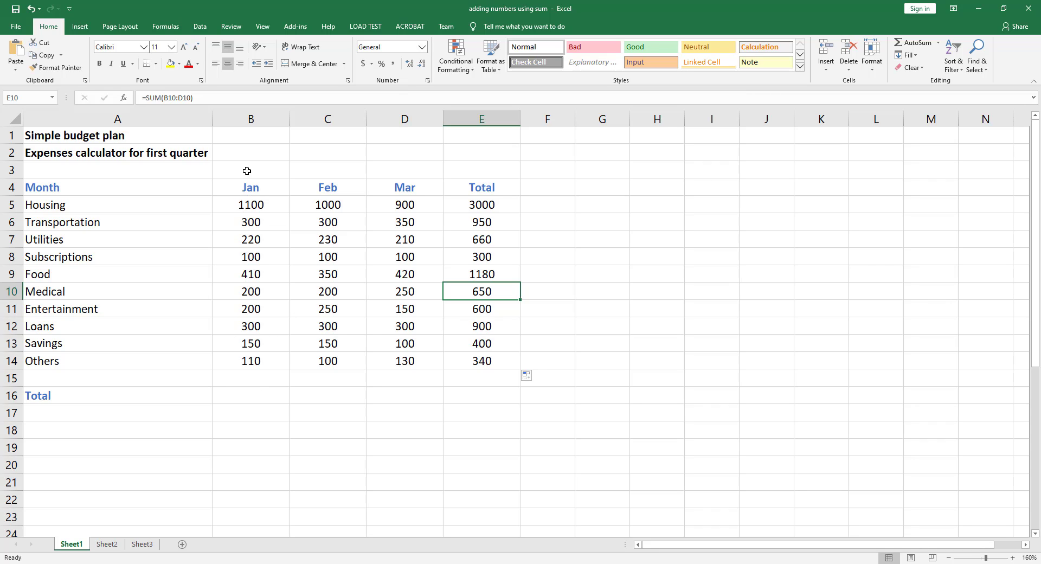
# - Enter a SUM formula for B5:B14 in B16 and fill it across the Total row through E16
pyautogui.click(249, 399)
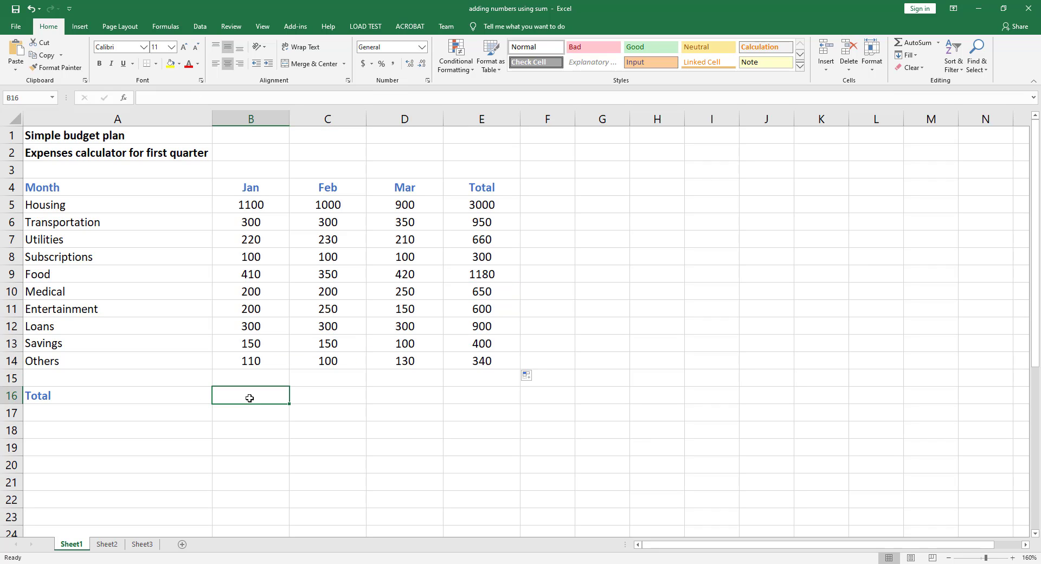
pyautogui.write('=')
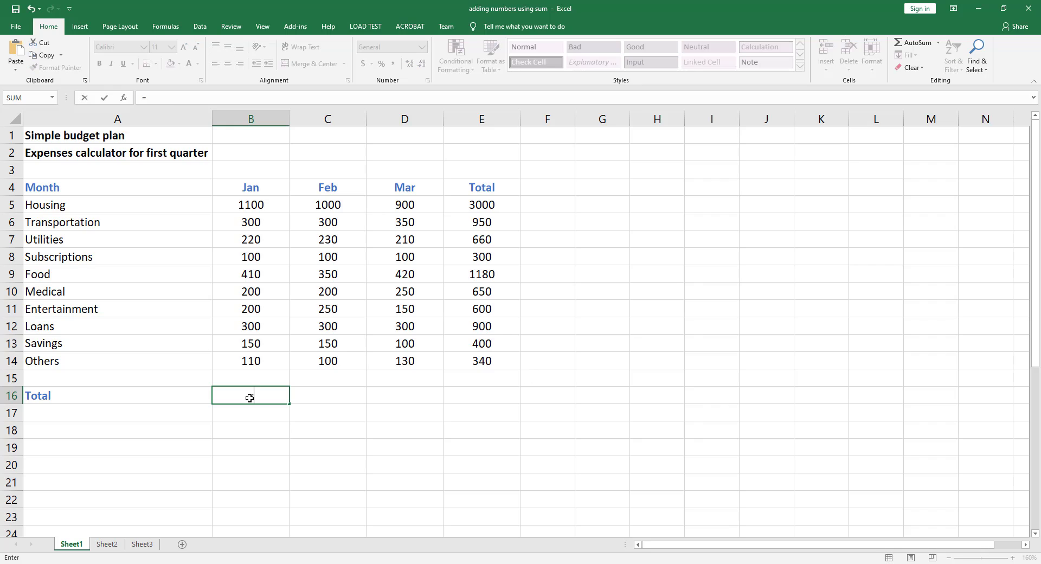
pyautogui.write('sum')
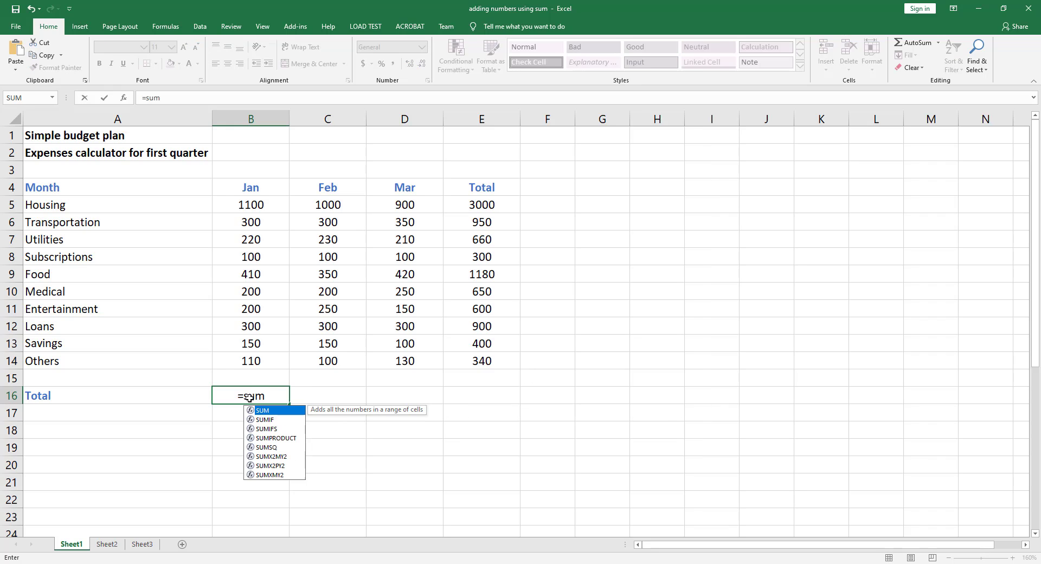
pyautogui.write('(')
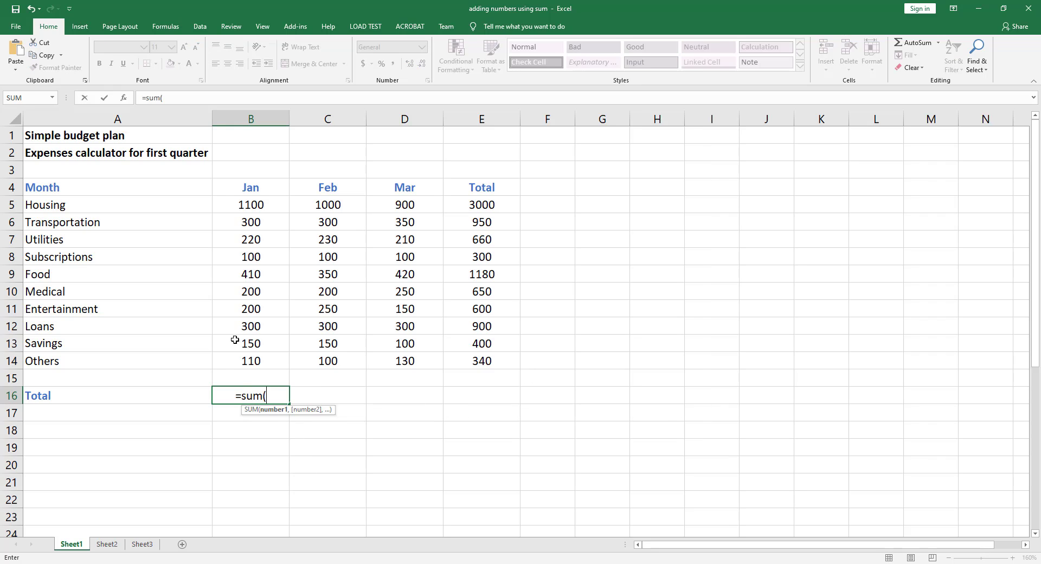
pyautogui.click(252, 205)
pyautogui.moveTo(253, 205); pyautogui.dragTo(244, 359)
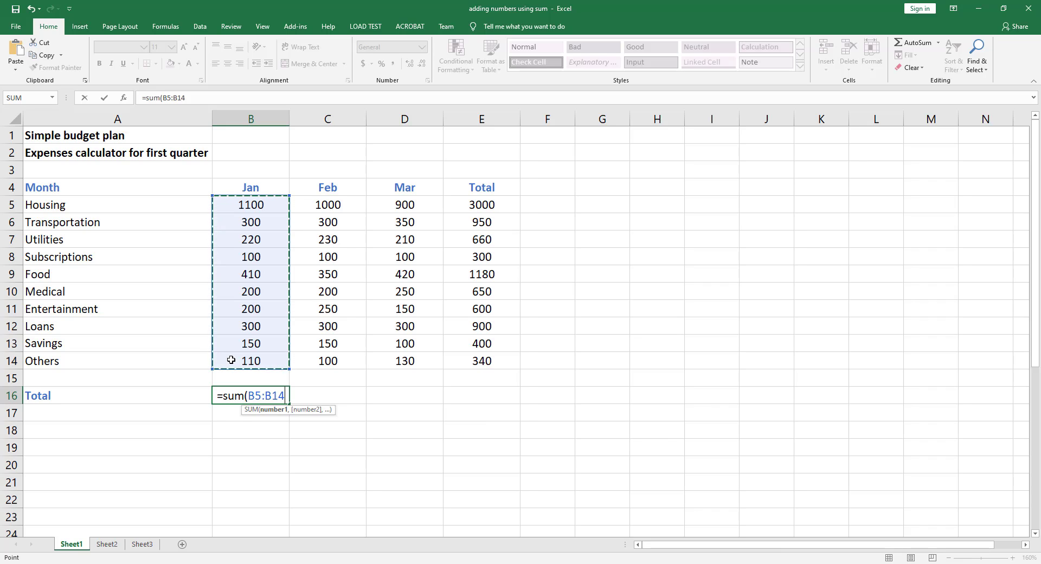
pyautogui.hotkey('ctrl', 'Return')
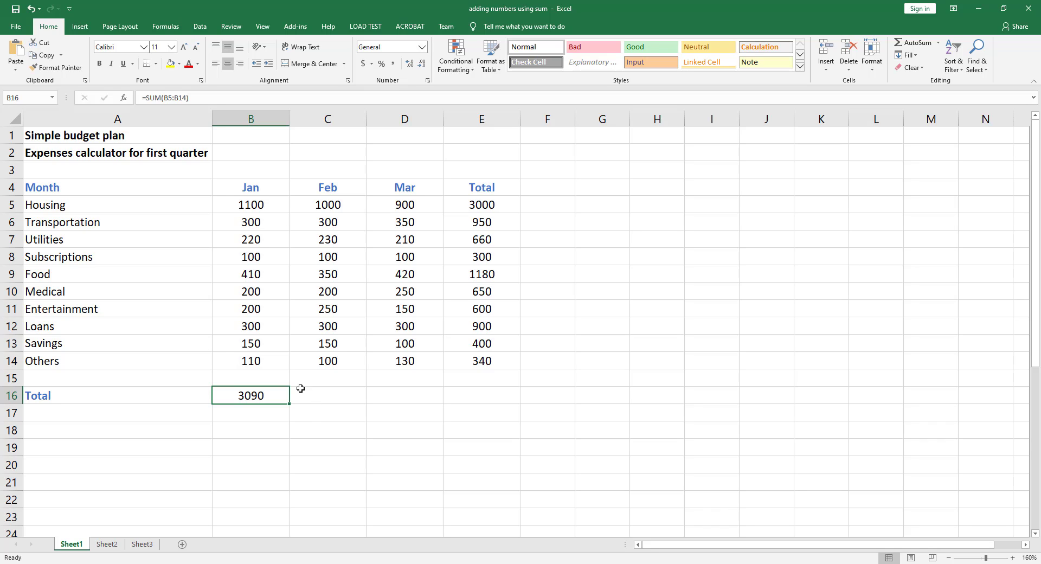
pyautogui.moveTo(288, 403); pyautogui.dragTo(491, 401)
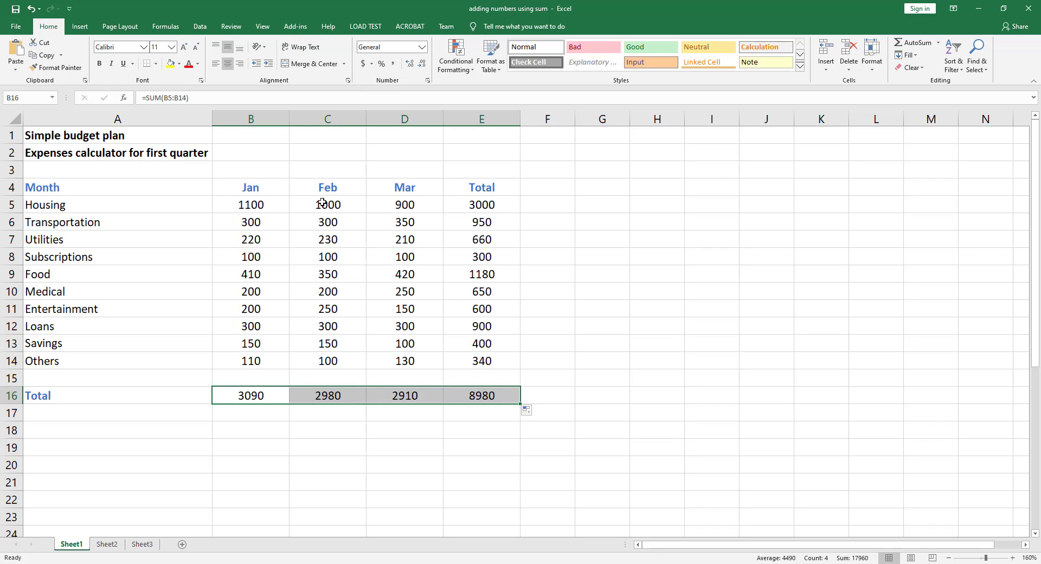
pyautogui.click(547, 380)
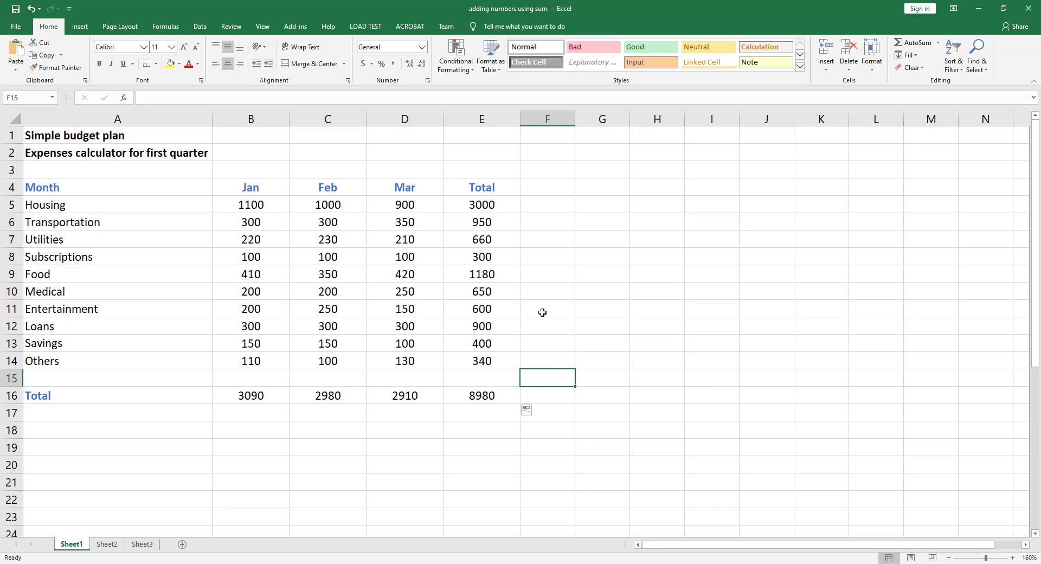
# - Delete the formulas from the Total column, starting at E5, and from the Total row in B16:D16
pyautogui.moveTo(482, 205); pyautogui.dragTo(487, 410)
pyautogui.press('Delete')
pyautogui.moveTo(247, 395); pyautogui.dragTo(401, 397)
pyautogui.press('Delete')
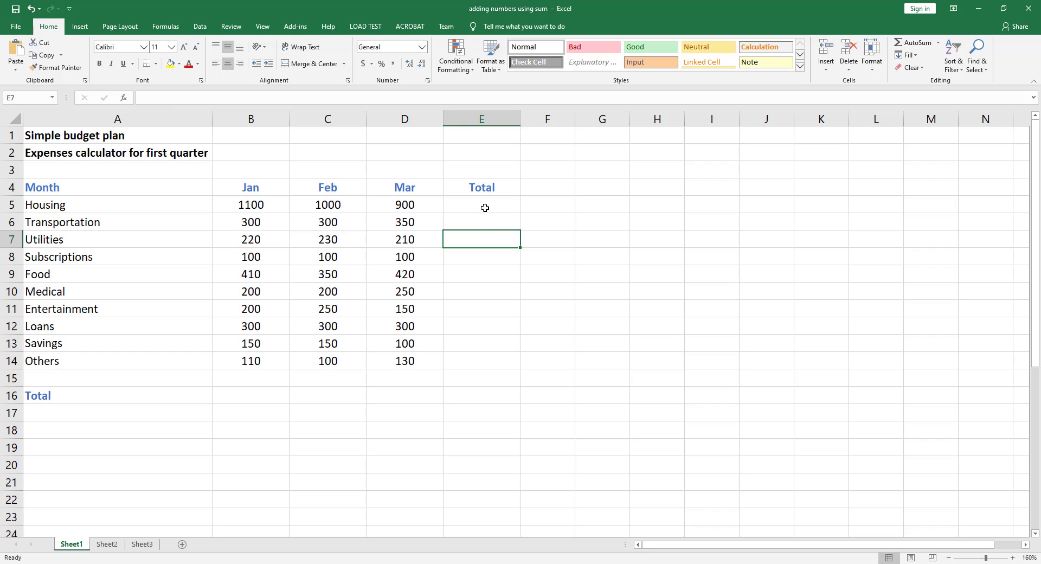
# - Total the Housing expenses in B5:D5 in cell E5 using AutoSum
pyautogui.click(467, 204)
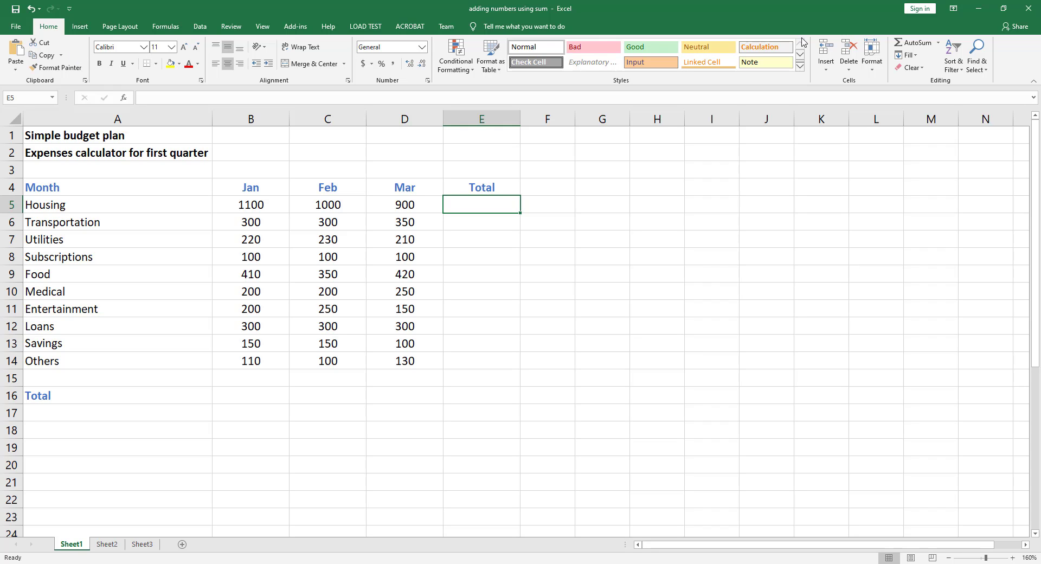
pyautogui.click(916, 42)
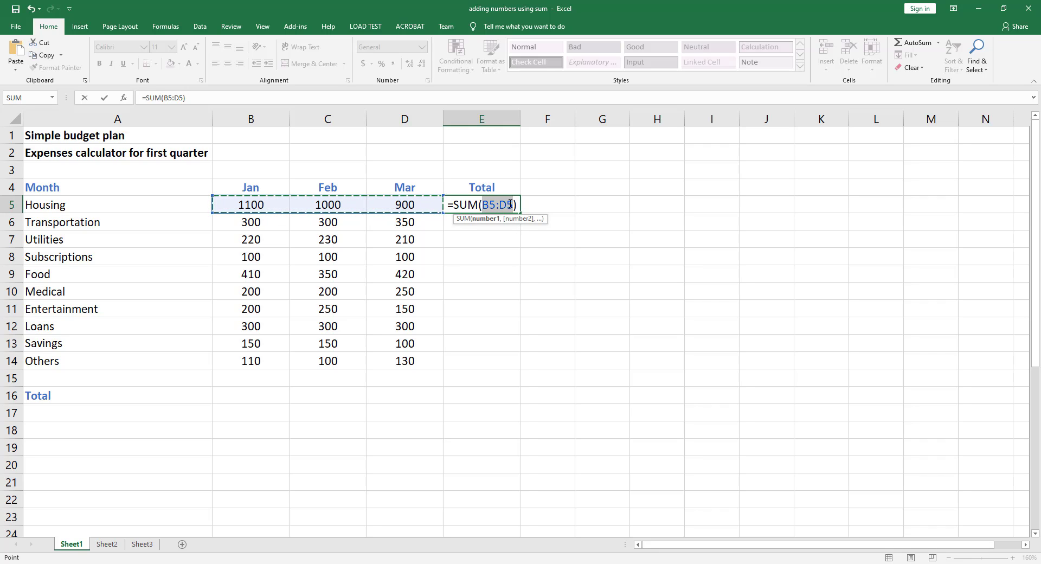
pyautogui.press('Return')
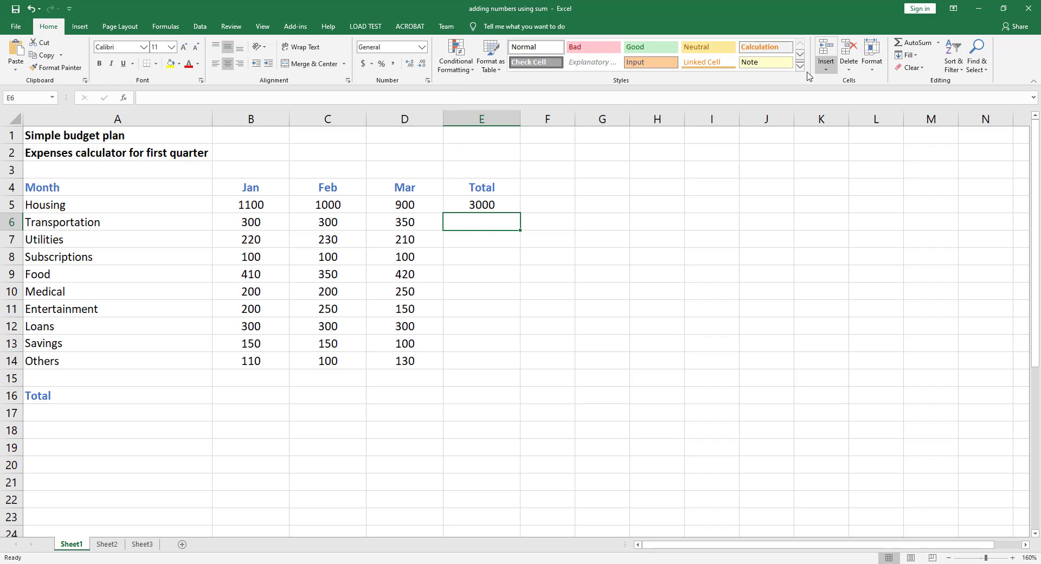
# - Total the Transportation expenses in E6 and the Utilities expenses in E7 using AutoSum over B6:D6 and B7:D7
pyautogui.click(904, 46)
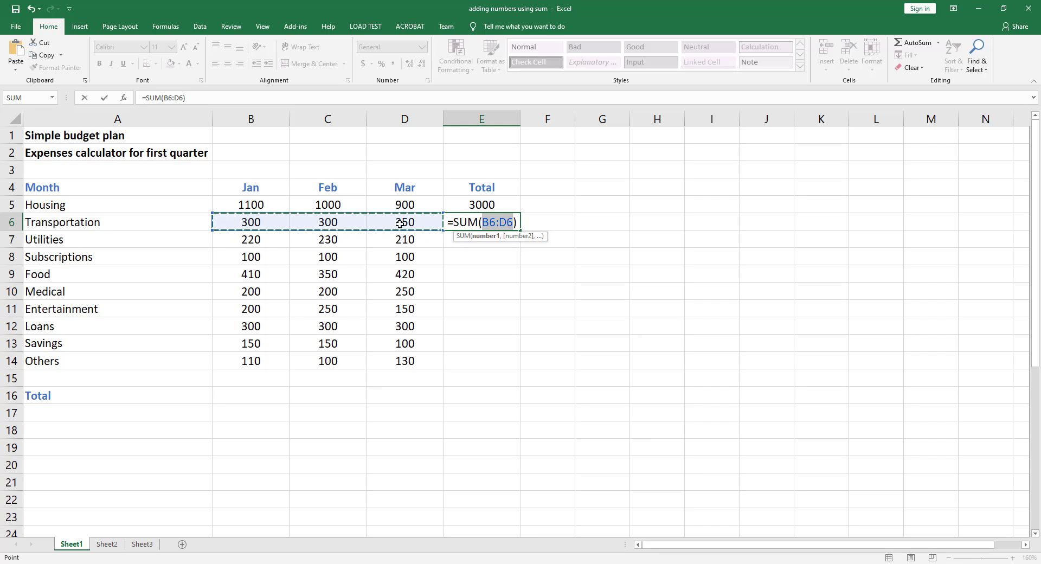
pyautogui.press('Return')
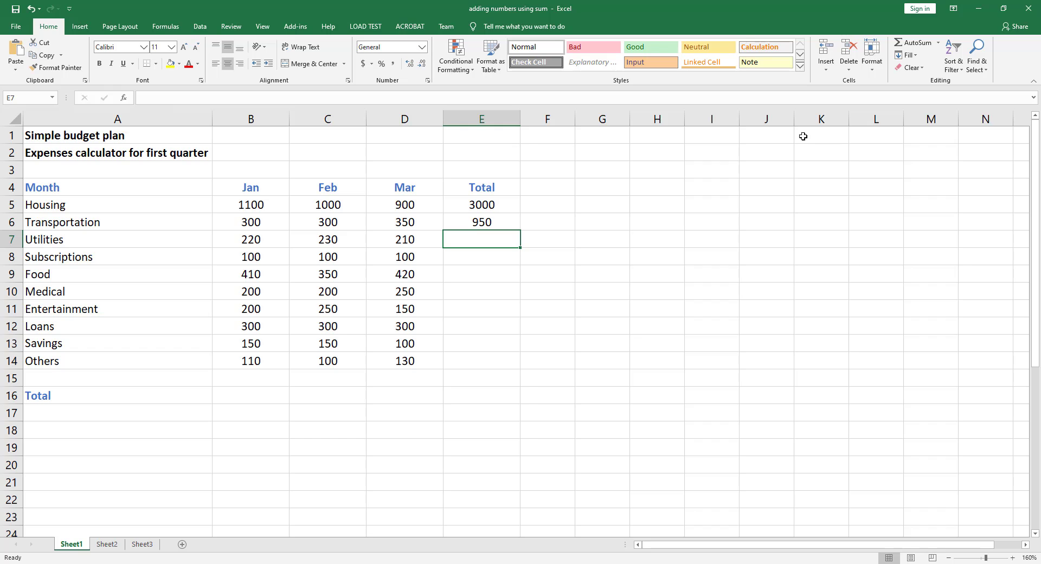
pyautogui.click(914, 44)
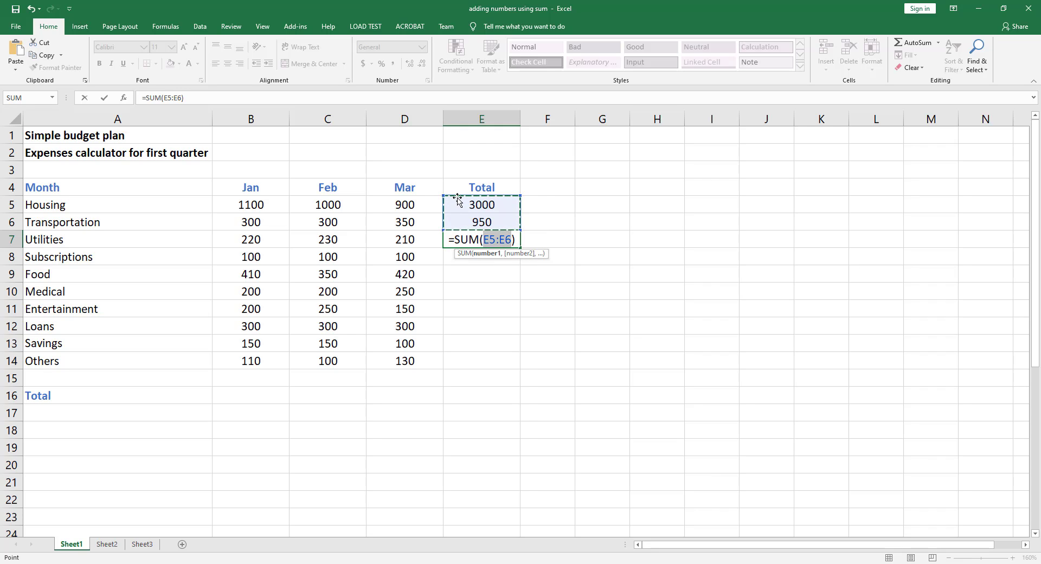
pyautogui.moveTo(234, 239); pyautogui.dragTo(420, 239)
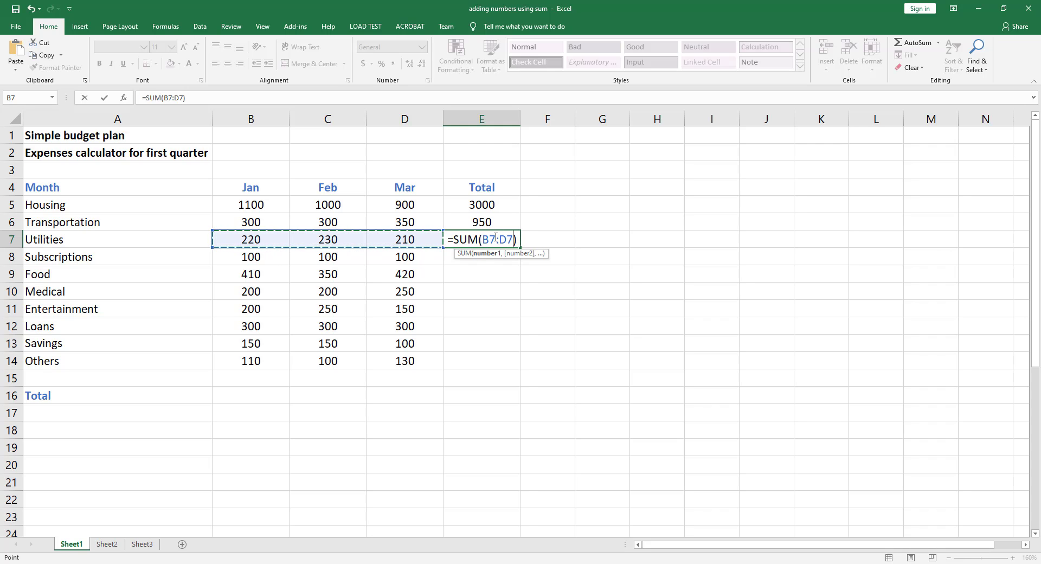
pyautogui.press('Return')
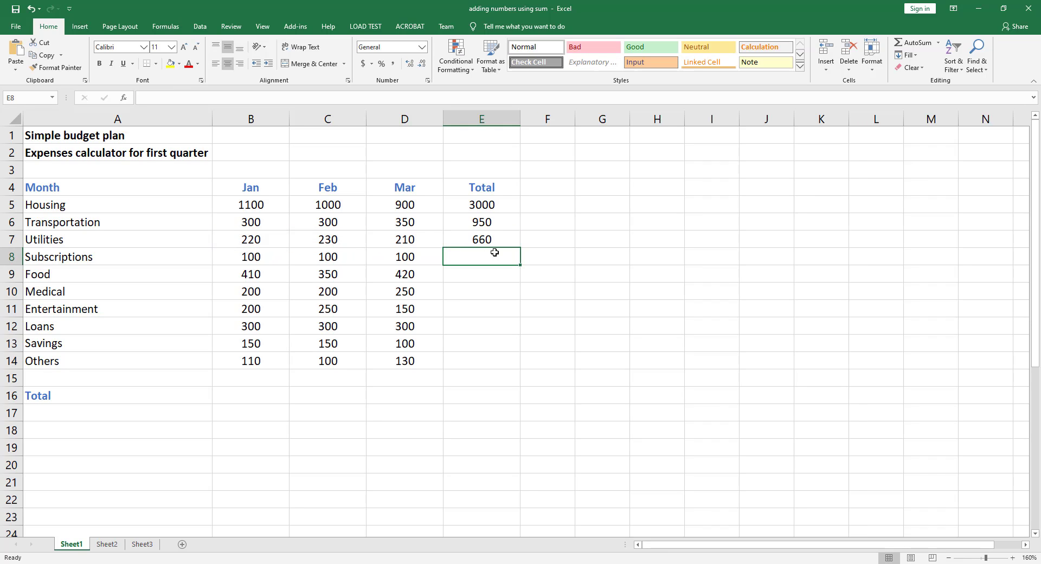
# - Total the Subscriptions expenses in E8 using AutoSum over B8:D8 and fill the formula down the Total column through E14
pyautogui.click(913, 44)
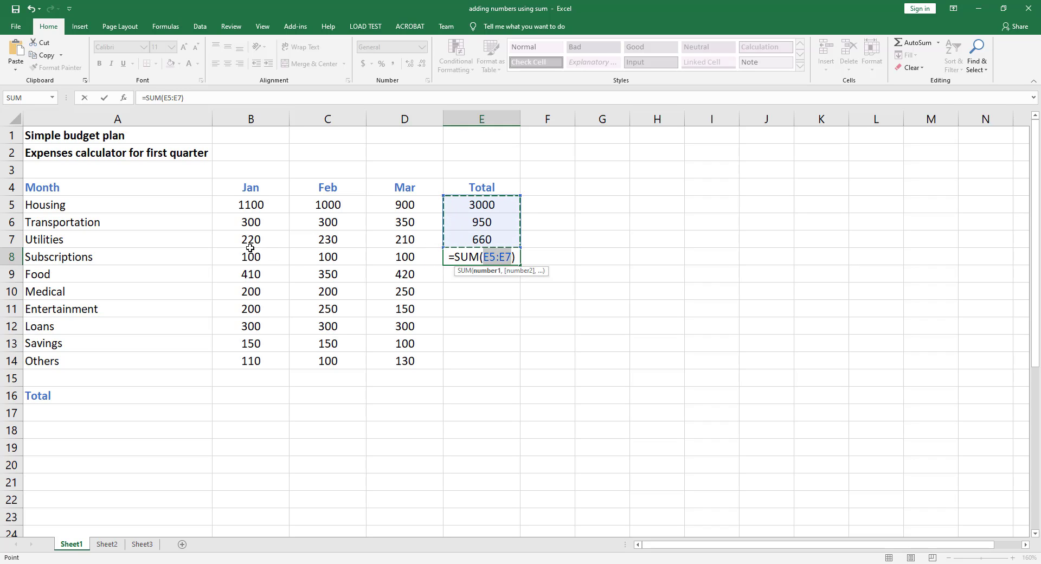
pyautogui.moveTo(239, 256); pyautogui.dragTo(386, 261)
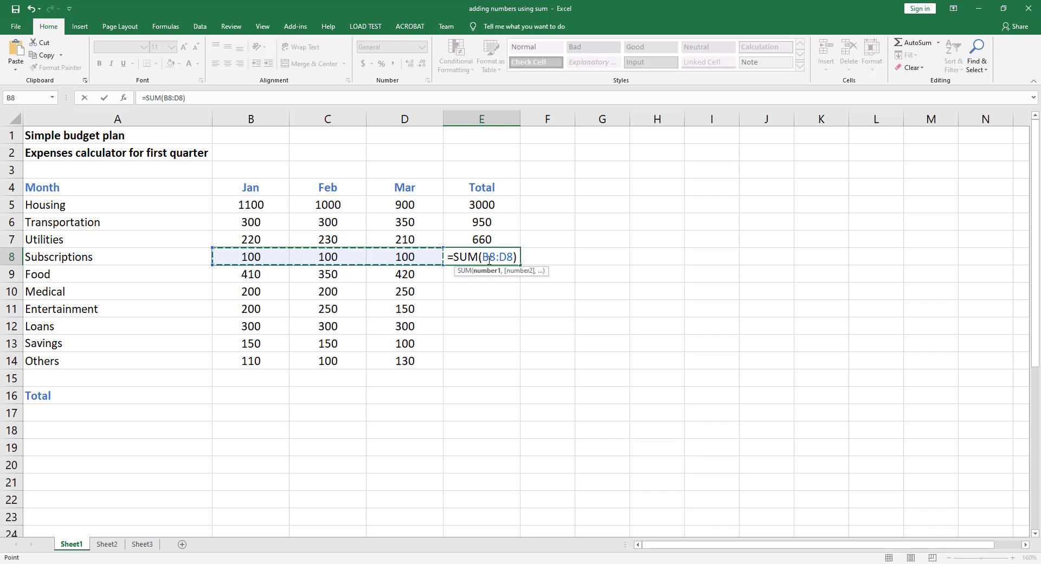
pyautogui.hotkey('ctrl', 'Return')
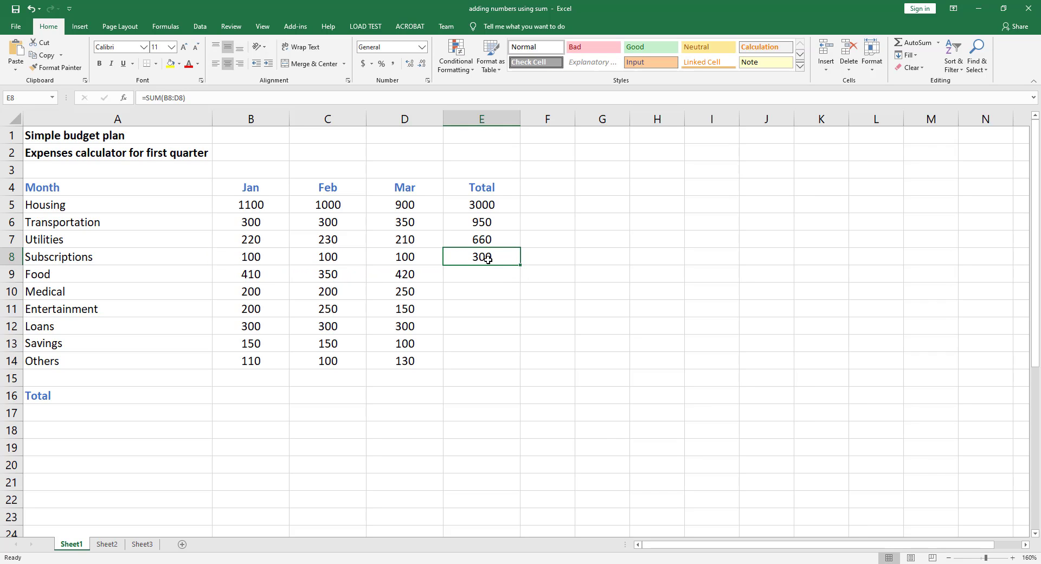
pyautogui.doubleClick(520, 264)
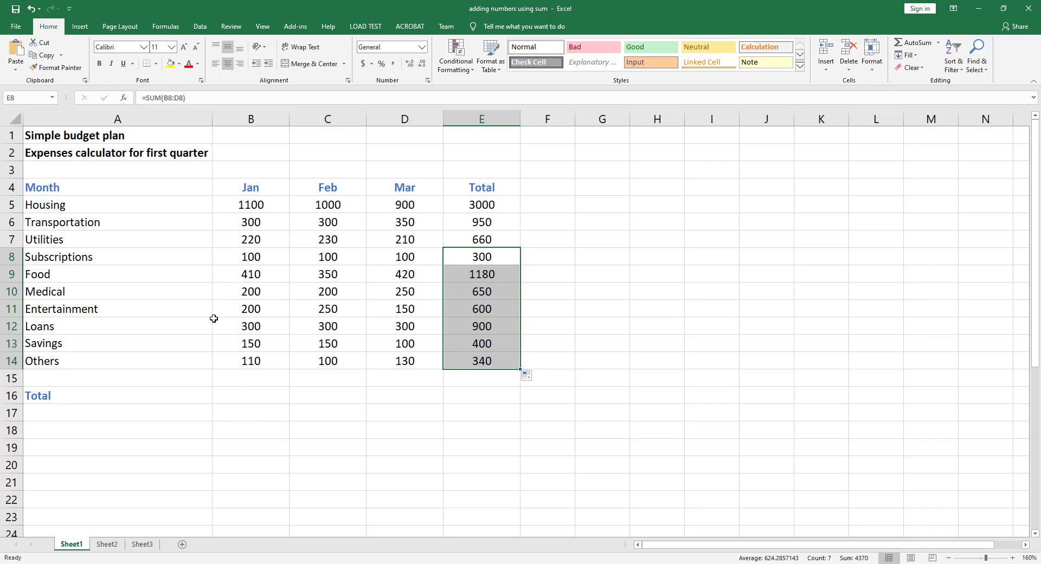
# - Total the Jan expenses in B16 using AutoSum, with the summed range corrected to B5:B14
pyautogui.click(249, 395)
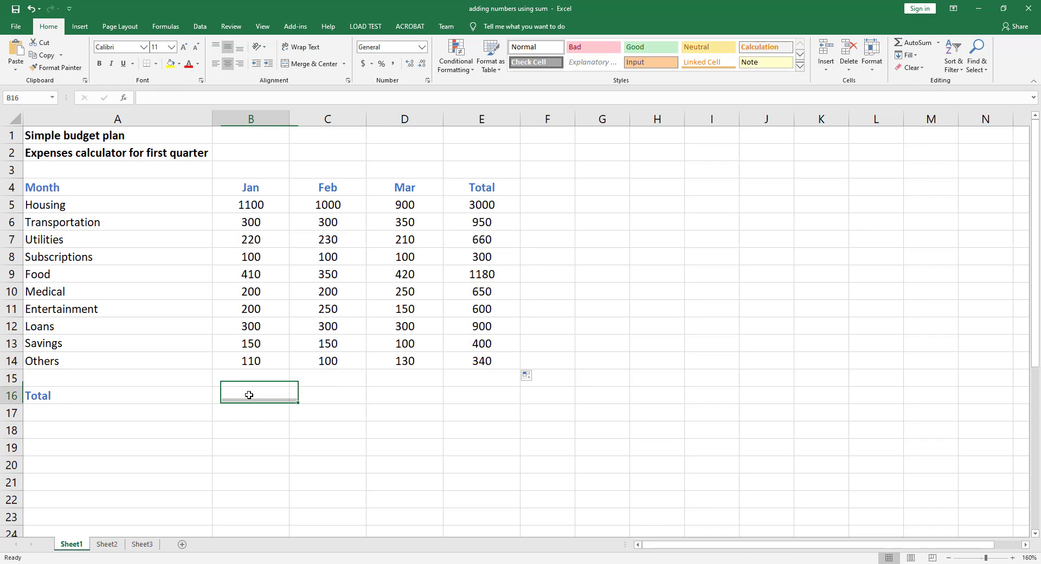
pyautogui.click(917, 43)
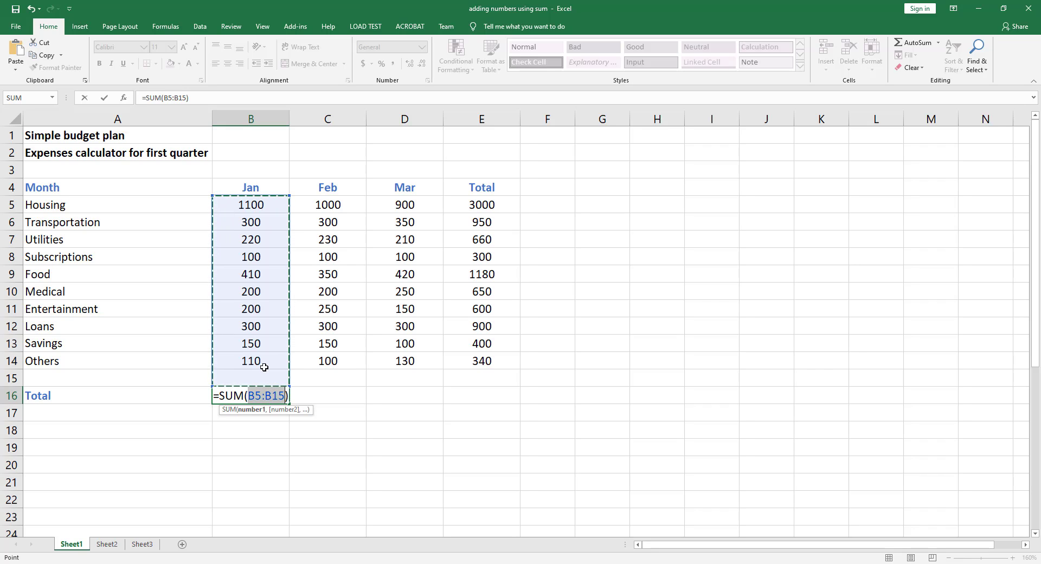
pyautogui.moveTo(255, 205); pyautogui.dragTo(252, 306)
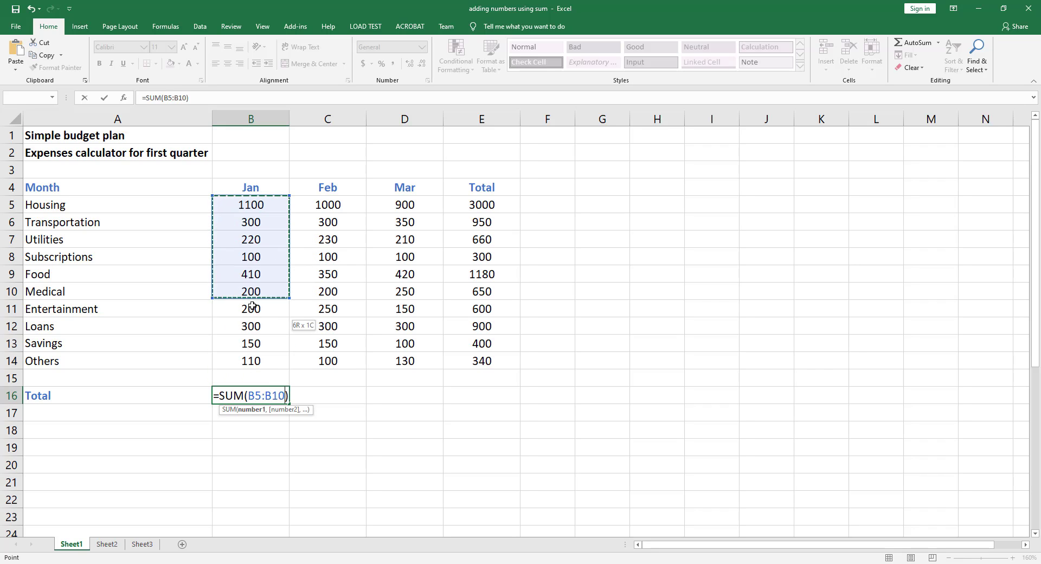
pyautogui.moveTo(248, 357); pyautogui.dragTo(247, 356)
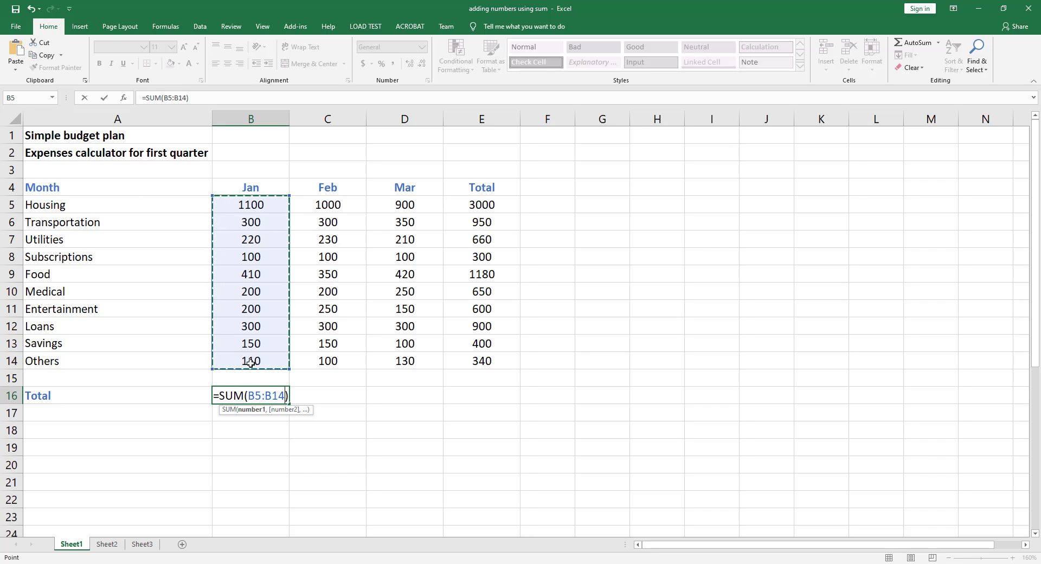
pyautogui.hotkey('ctrl', 'Return')
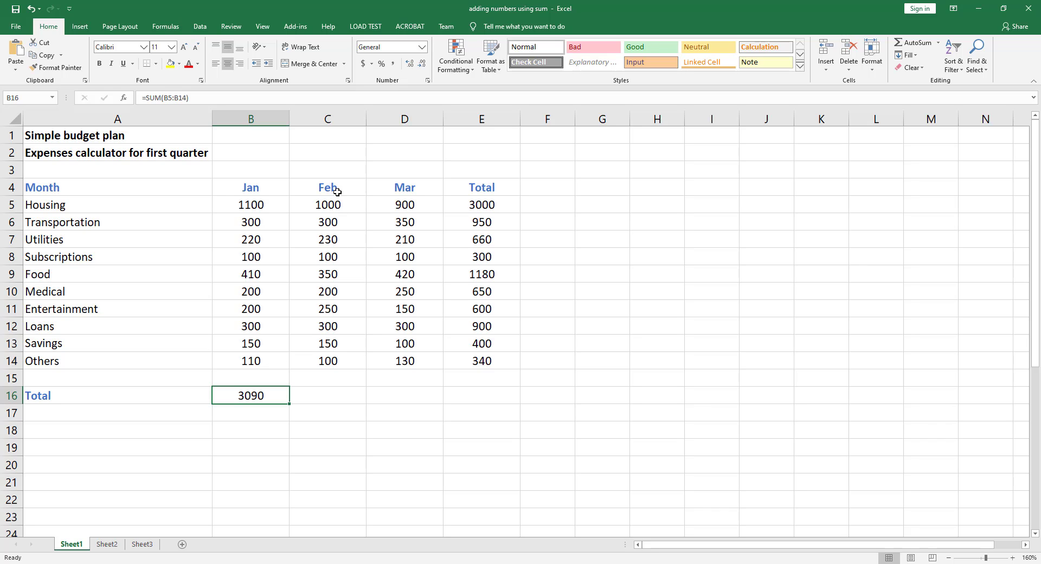
# - Total the Feb expenses in C16 and the Mar expenses in D16 using AutoSum over C5:C14 and D5:D14
pyautogui.click(337, 397)
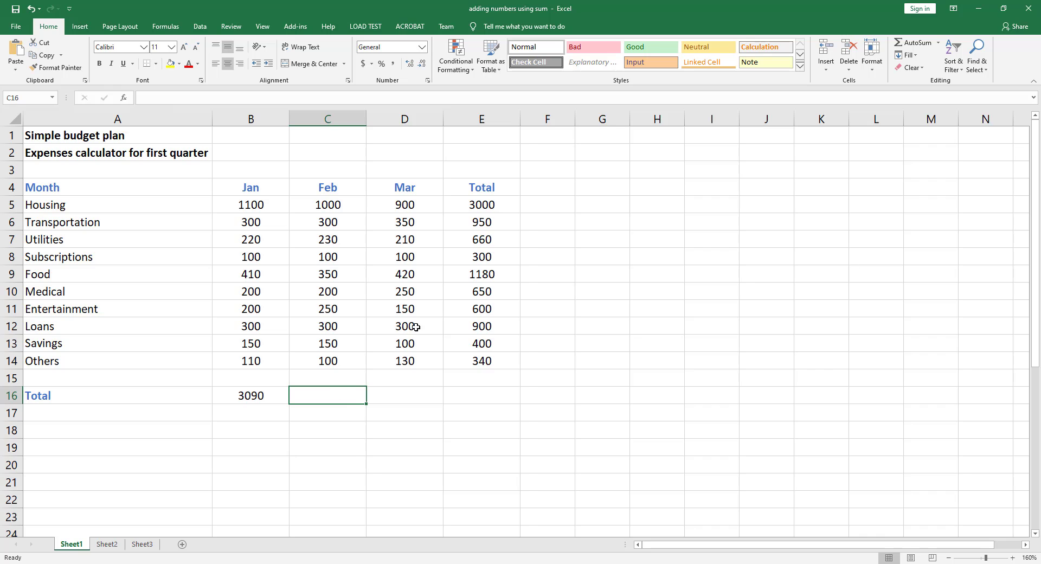
pyautogui.click(907, 42)
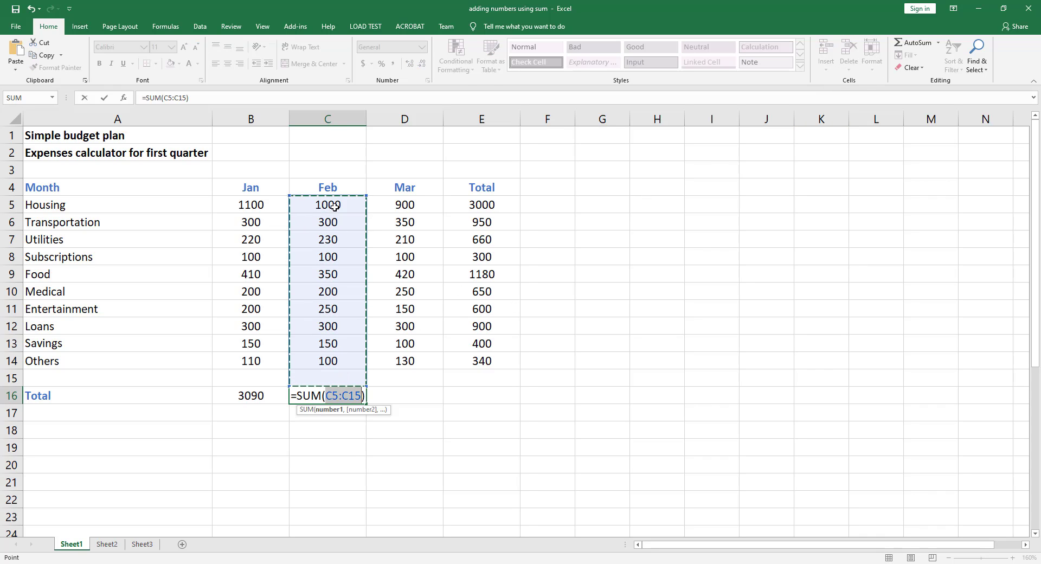
pyautogui.moveTo(335, 206); pyautogui.dragTo(336, 360)
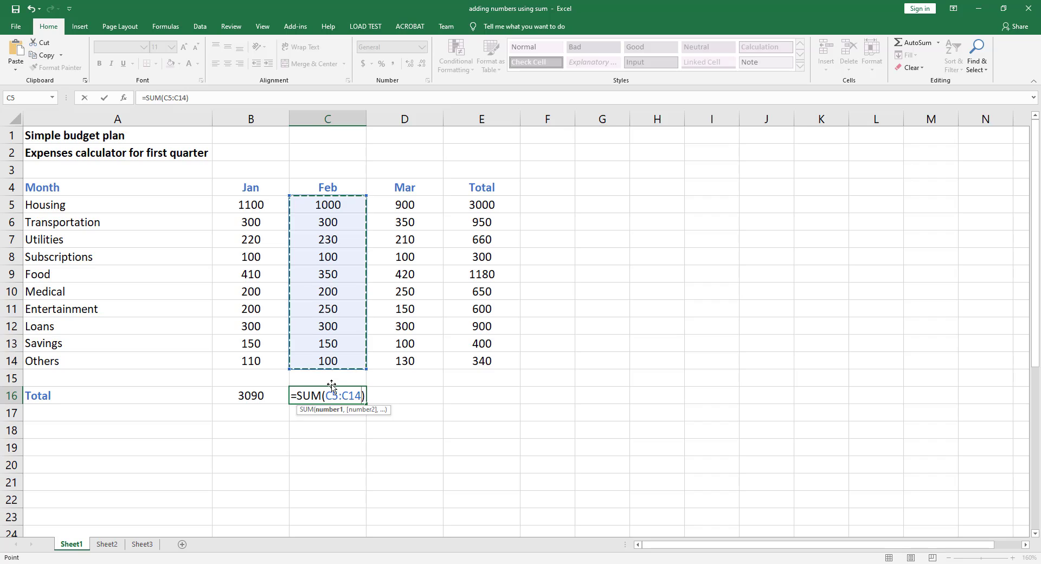
pyautogui.hotkey('ctrl', 'Return')
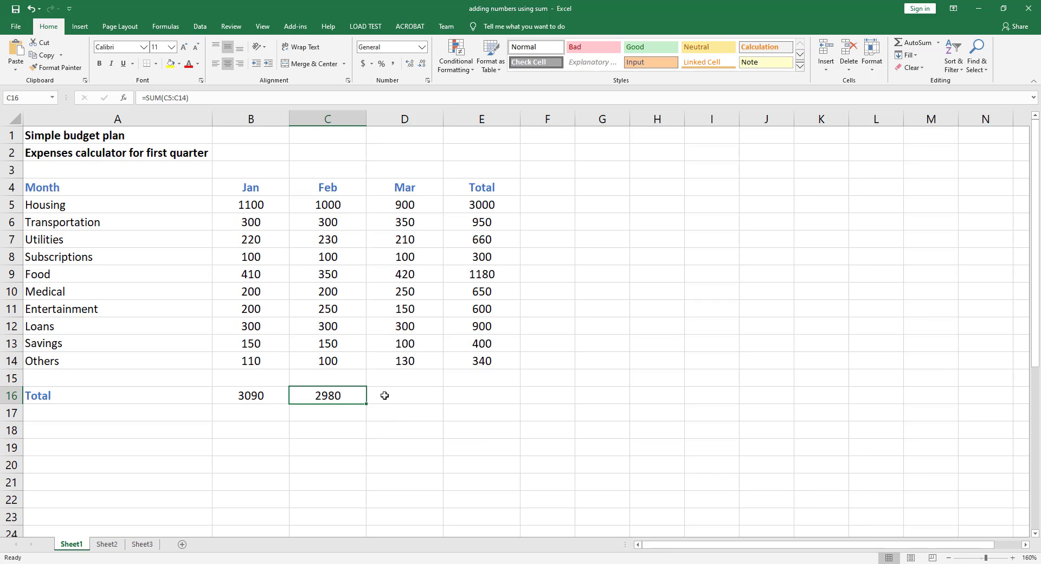
pyautogui.click(405, 389)
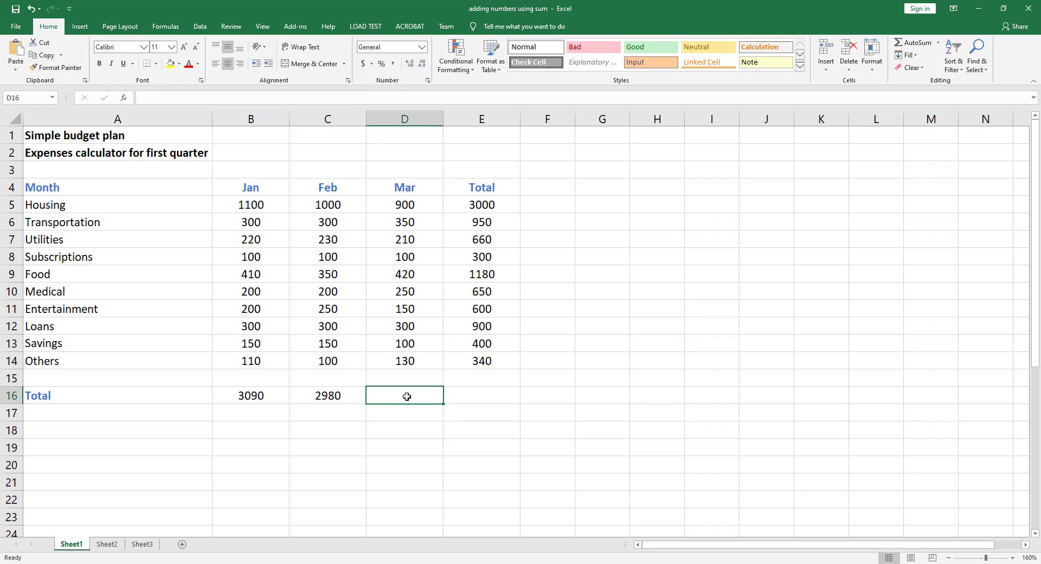
pyautogui.click(910, 44)
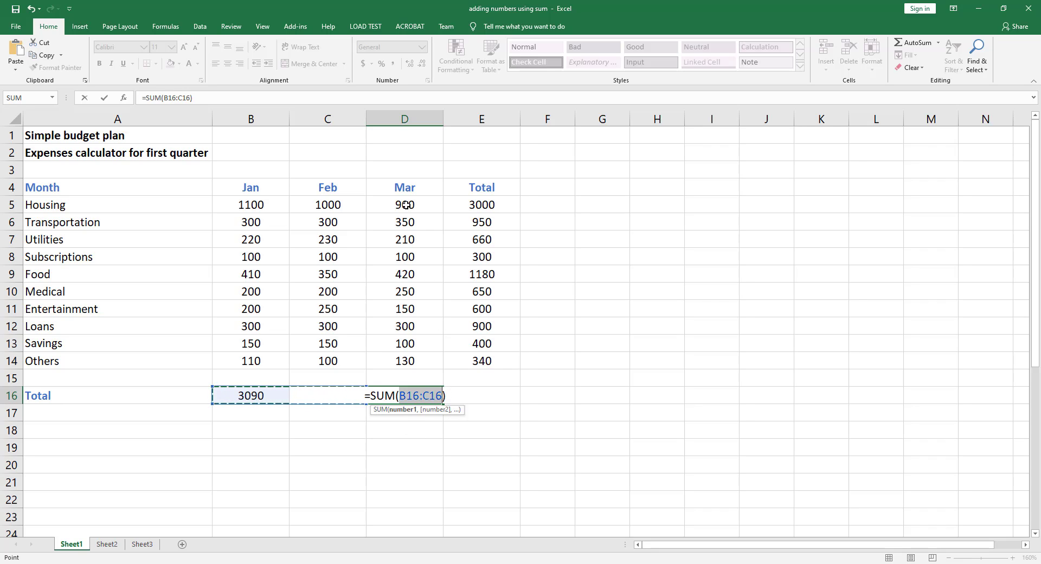
pyautogui.moveTo(406, 205); pyautogui.dragTo(400, 362)
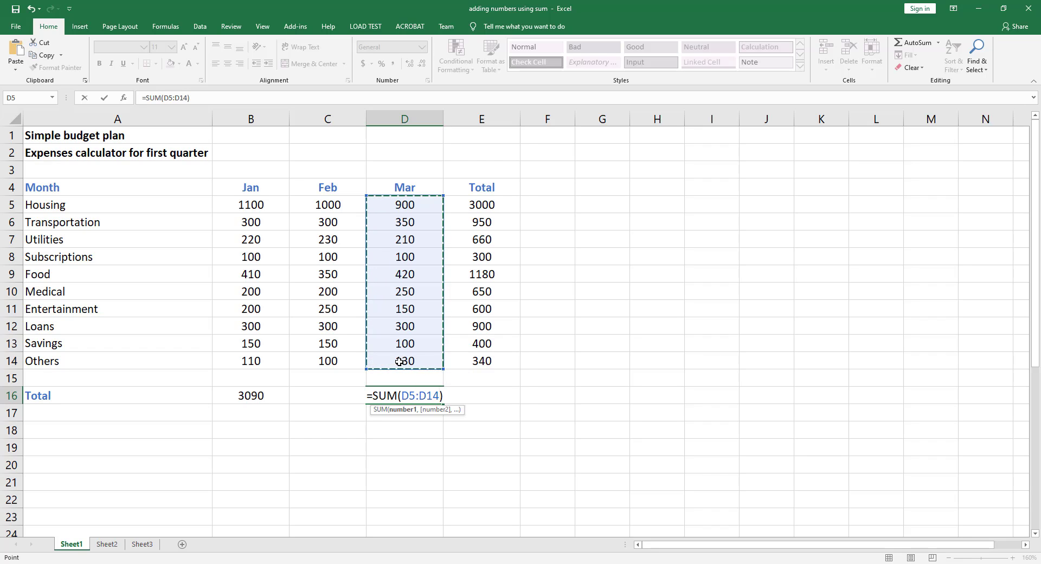
pyautogui.hotkey('ctrl', 'Return')
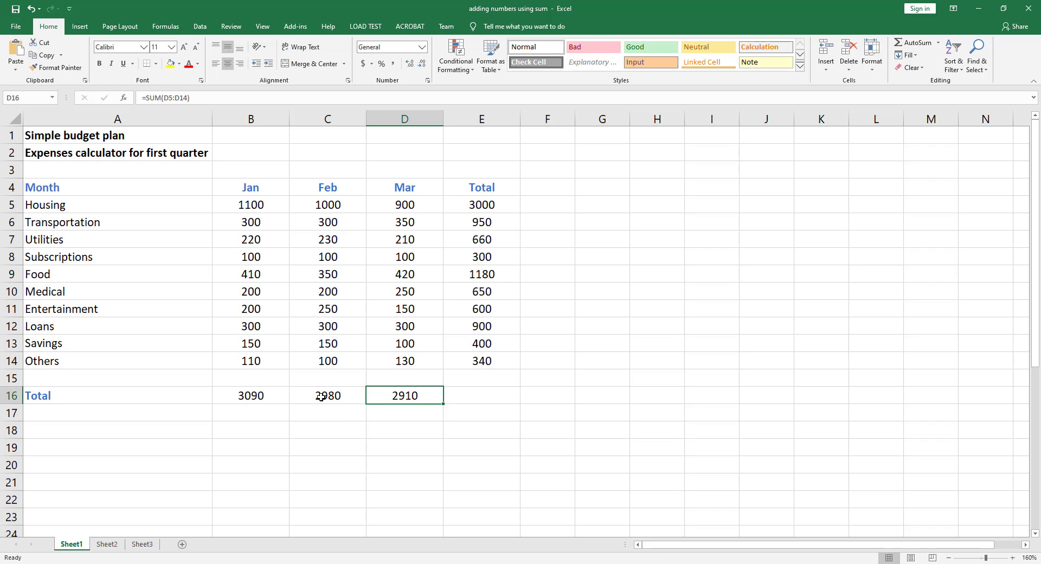
# - Delete the formulas from C16:D16 and fill the Jan total formula from B16 across the Total row through E16
pyautogui.moveTo(321, 396); pyautogui.dragTo(404, 395)
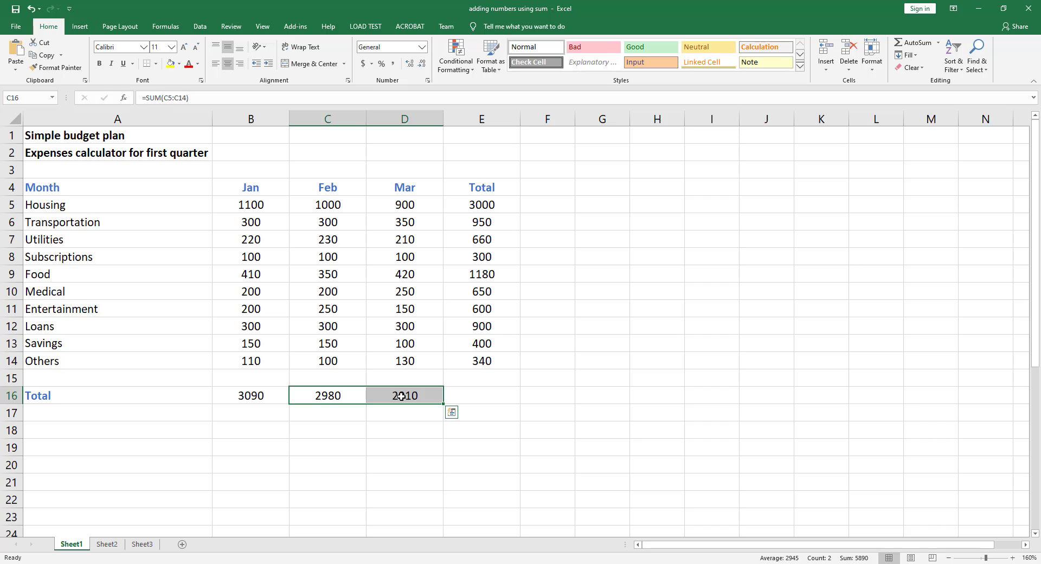
pyautogui.press('Delete')
pyautogui.click(252, 402)
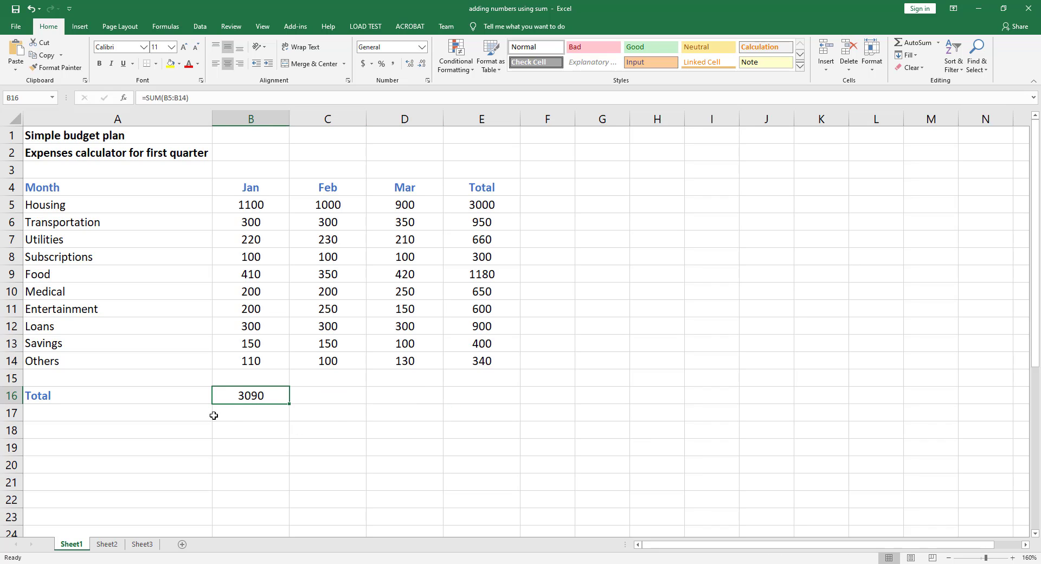
pyautogui.moveTo(289, 404); pyautogui.dragTo(512, 411)
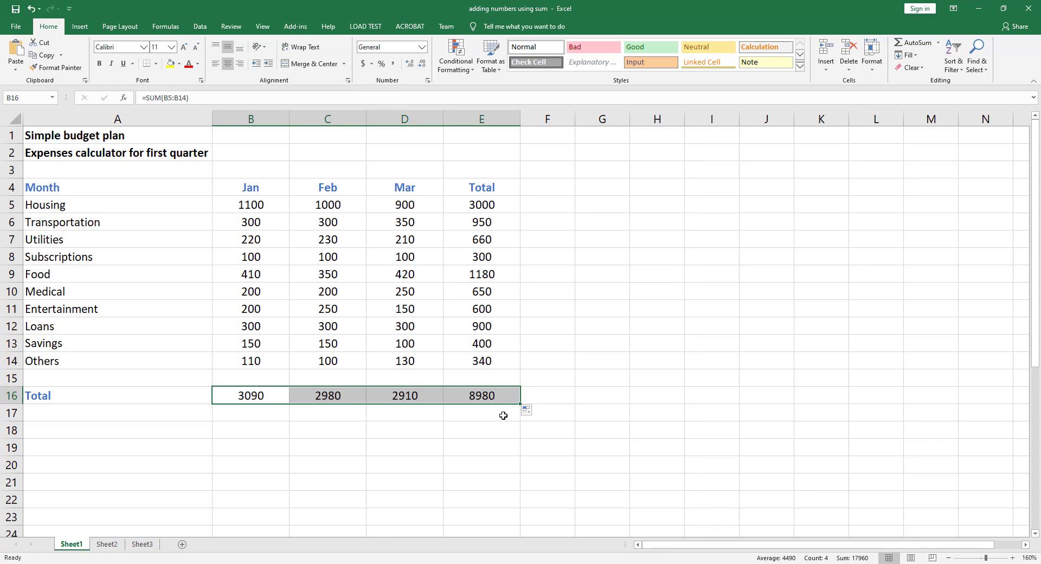
pyautogui.click(504, 414)
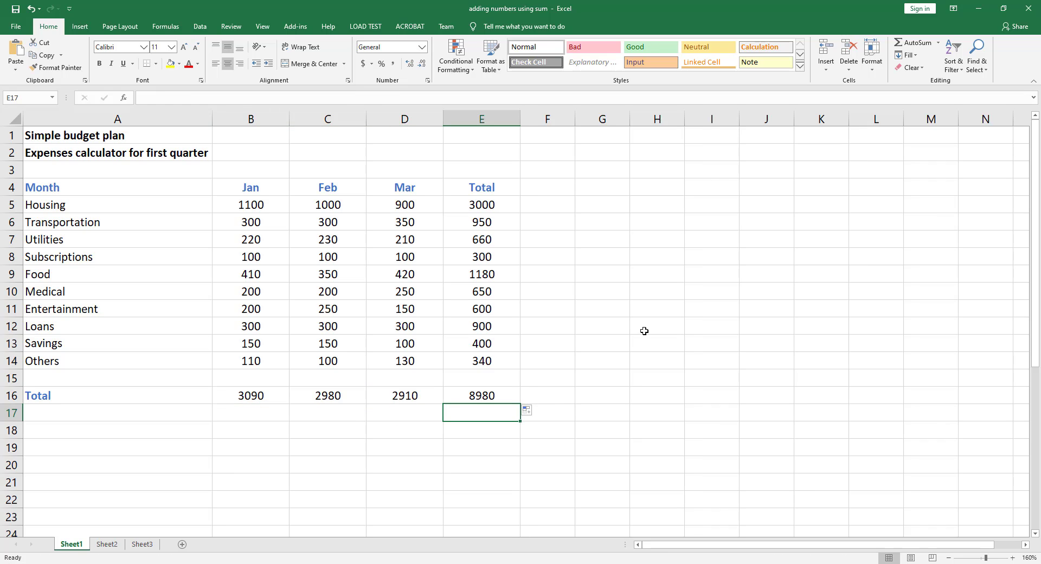